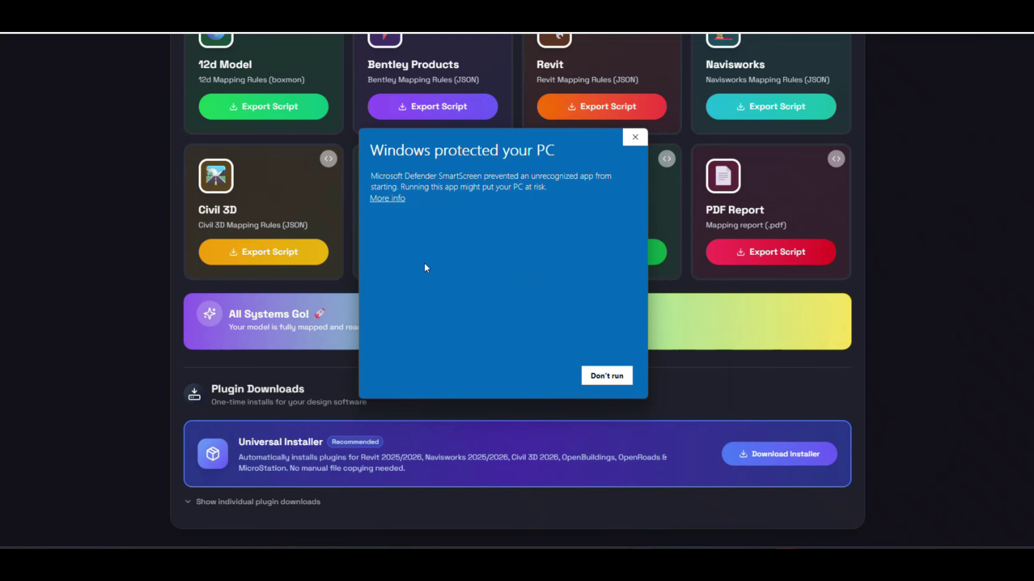
- Allow the blocked installer to run and install Boxmon ModuMap for all available platforms
click(387, 198)
click(538, 376)
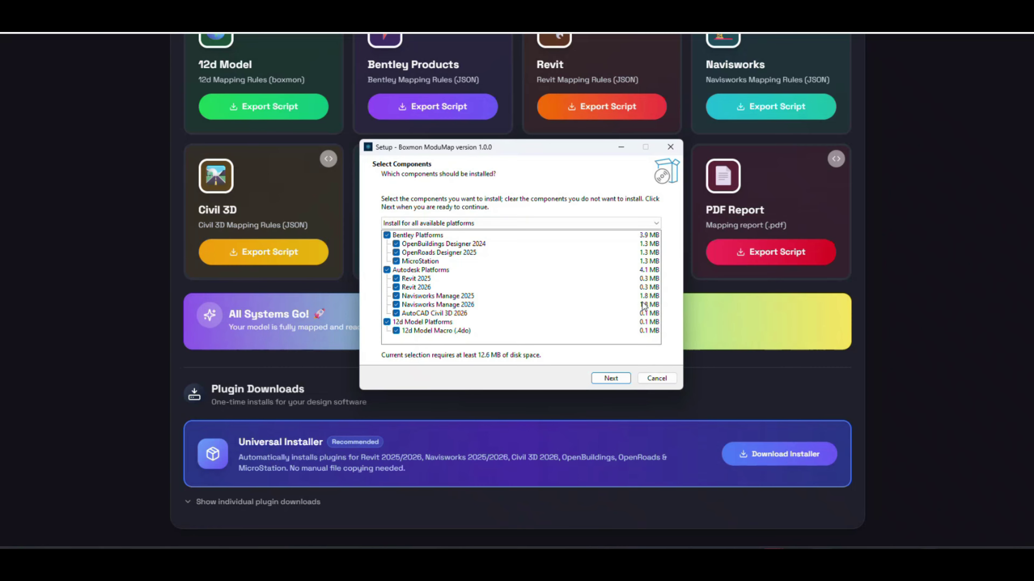
click(608, 378)
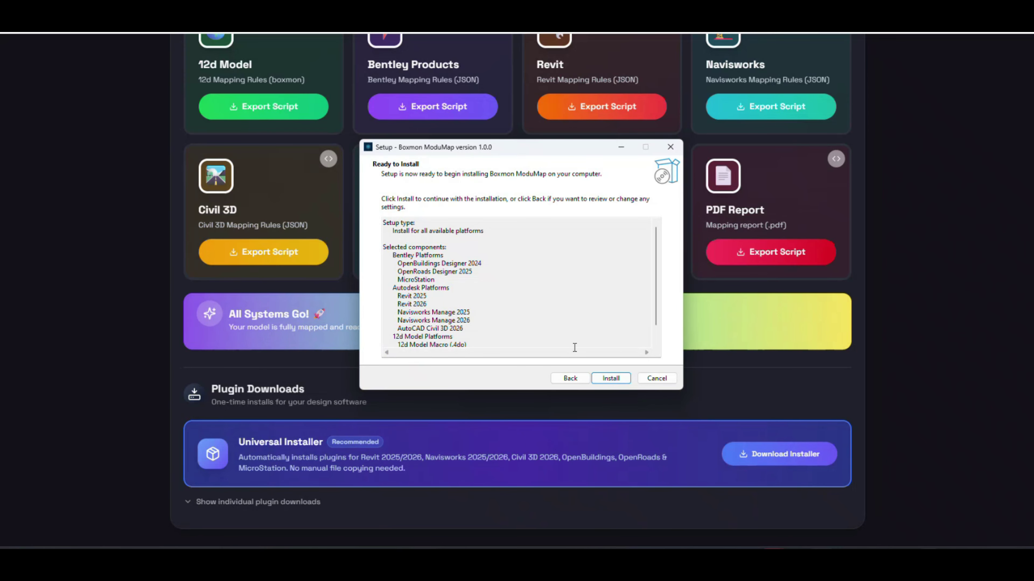
click(606, 379)
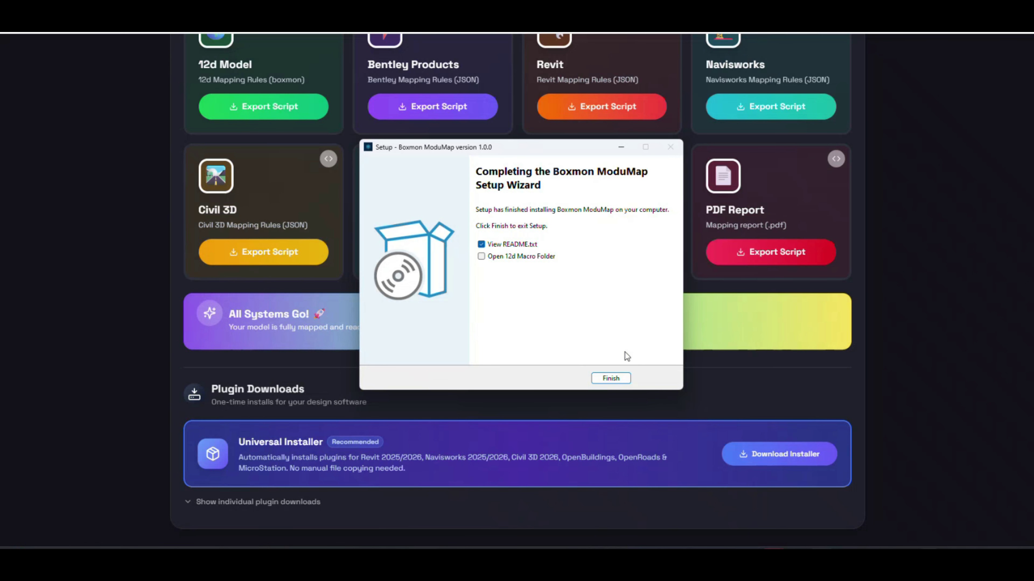
- Finish the setup wizard with View README.txt enabled, look through the readme and close it
click(616, 378)
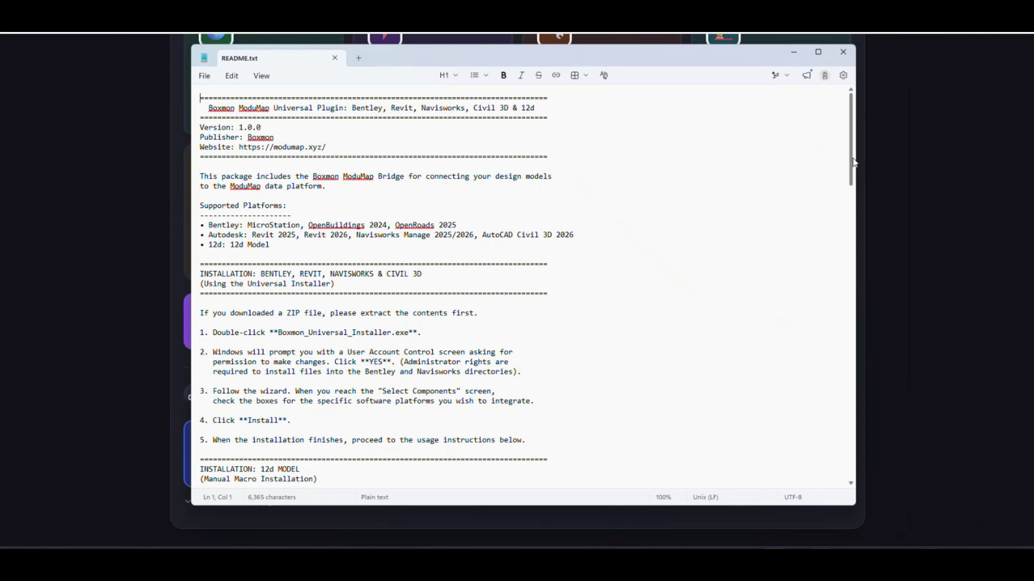
mouse_move(852, 158)
mouse_down()
mouse_move(849, 182)
mouse_move(853, 146)
mouse_up()
click(843, 52)
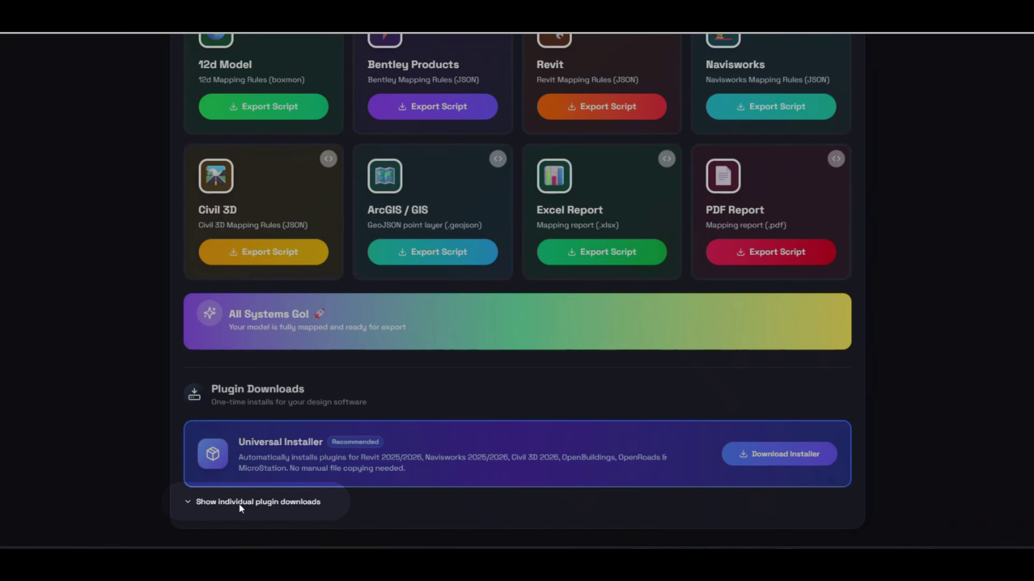
- Show the individual plugin downloads, and export the Revit mapping rules script from the Power-Up Tools
click(239, 502)
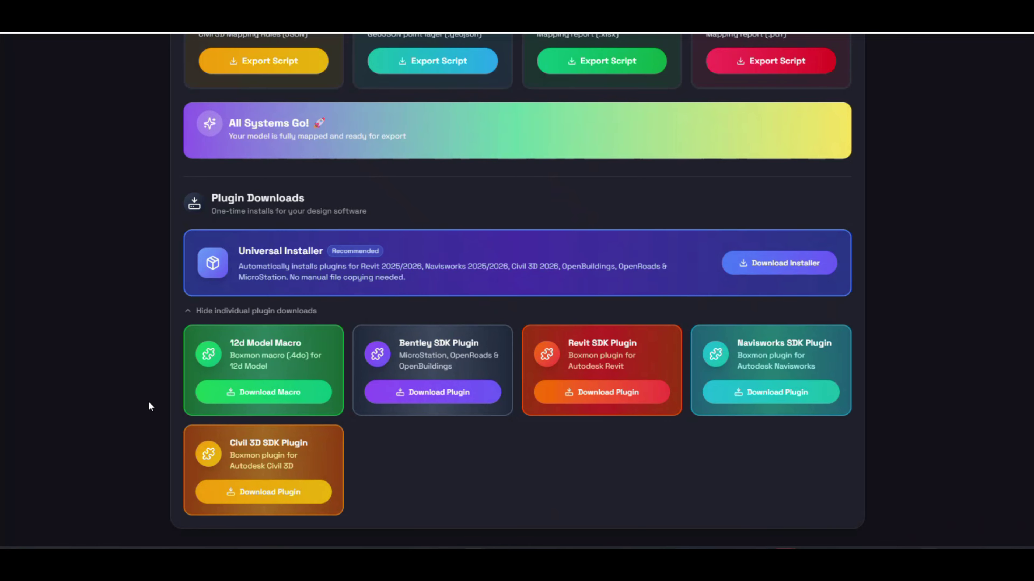
scroll(146, 416, up, 9)
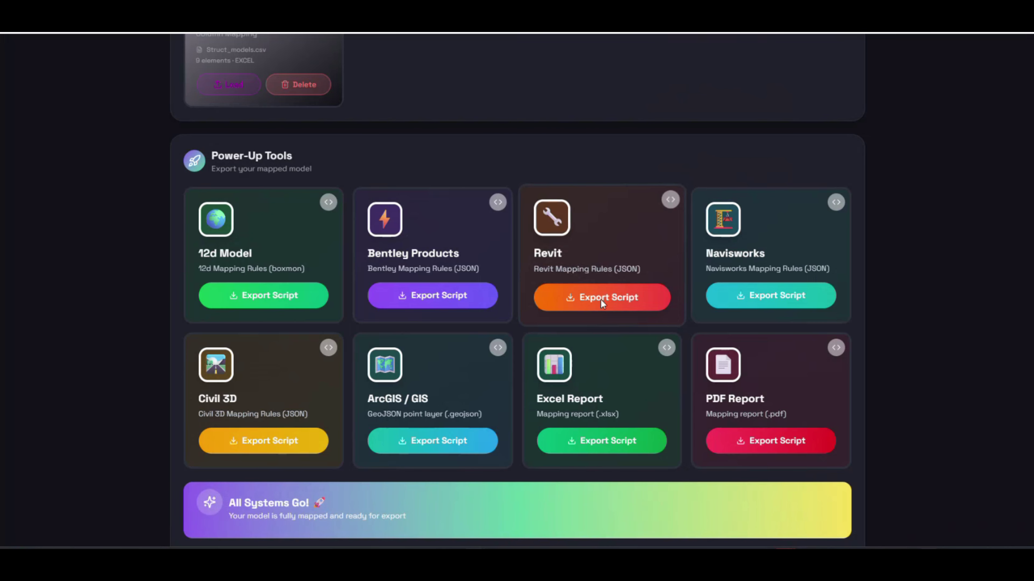
click(601, 301)
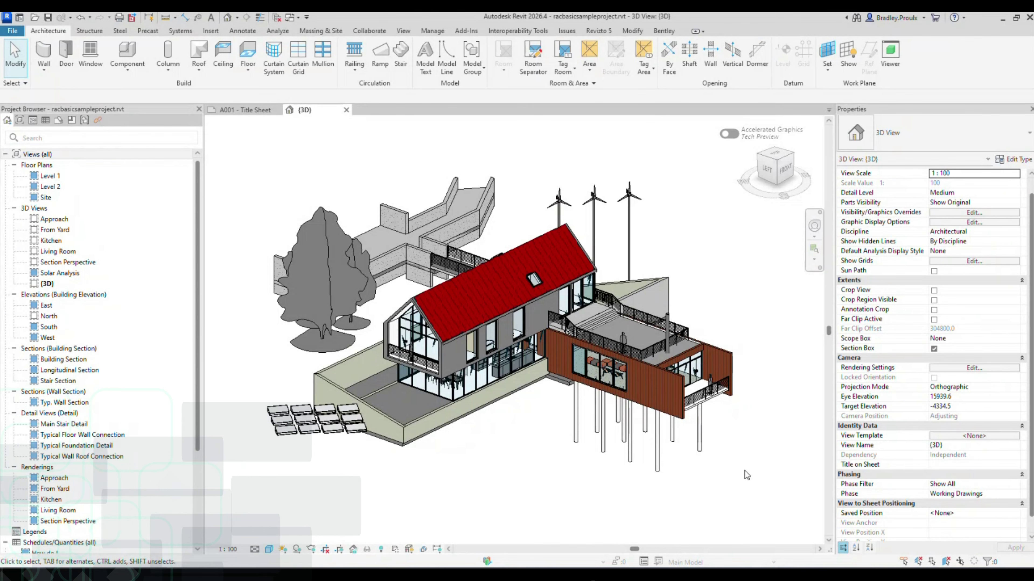
- Switch to Revit, select the timber-clad wing with its piles and run Boxmon ModuMap on the selected elements
drag(745, 470, 572, 354)
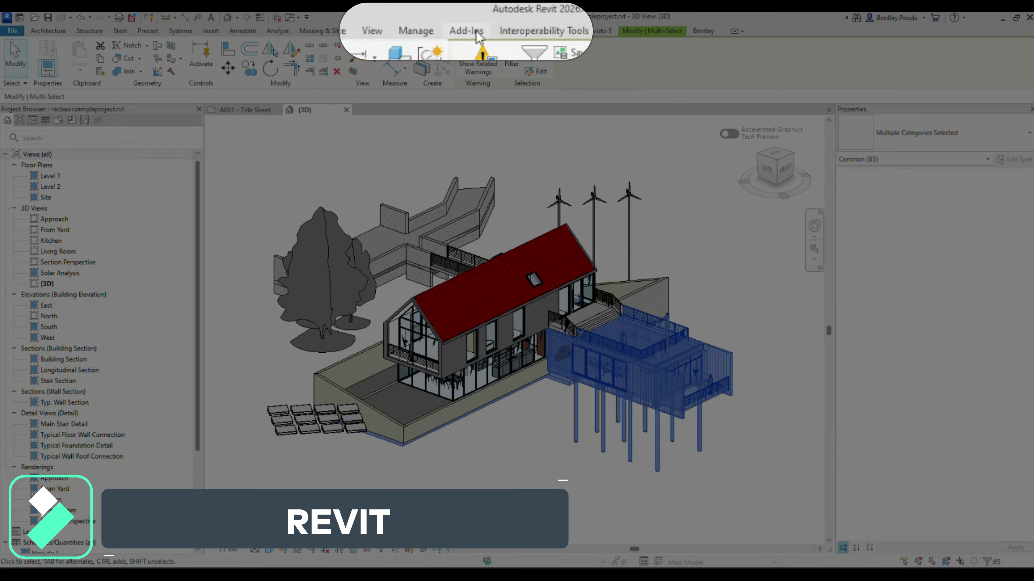
click(474, 33)
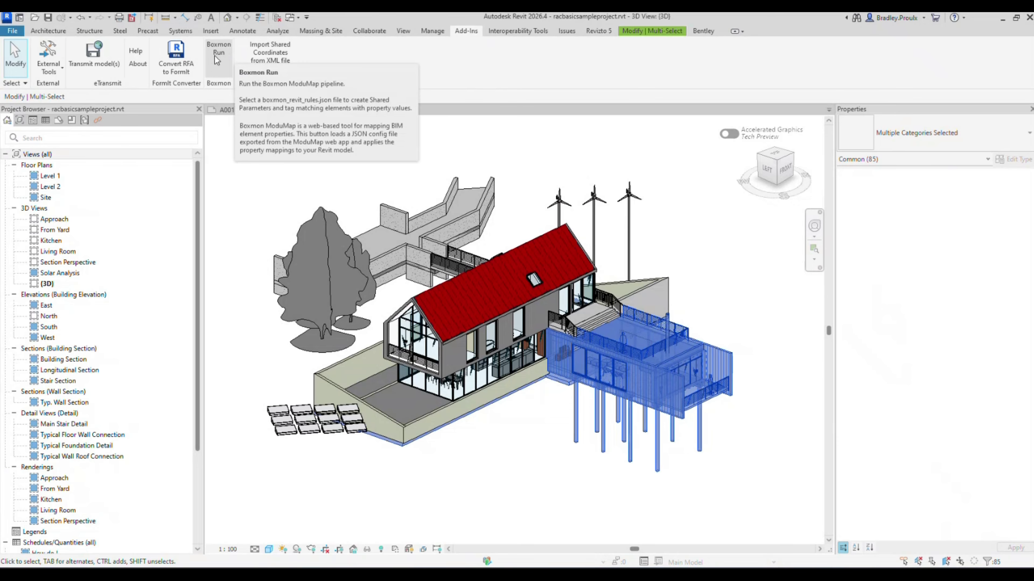
click(215, 56)
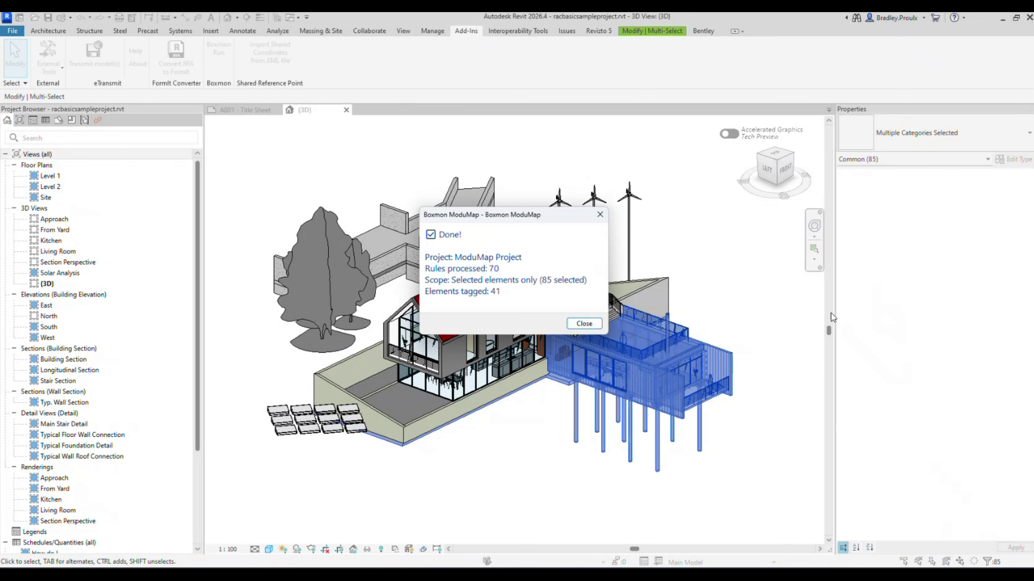
click(583, 324)
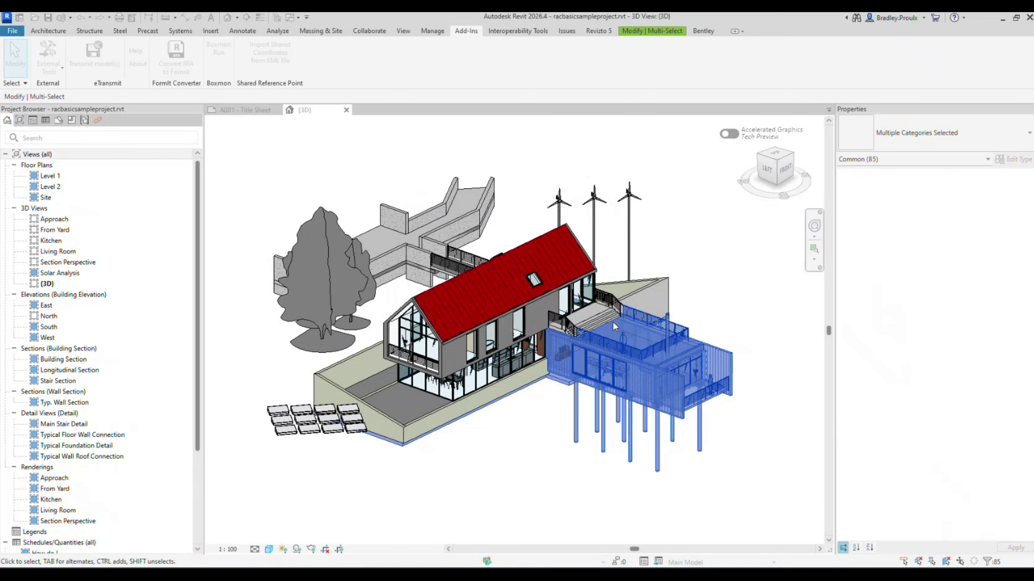
- Examine the VT attributes of the timber-clad wall at the wing's end and of several foundation piles
click(736, 335)
click(723, 356)
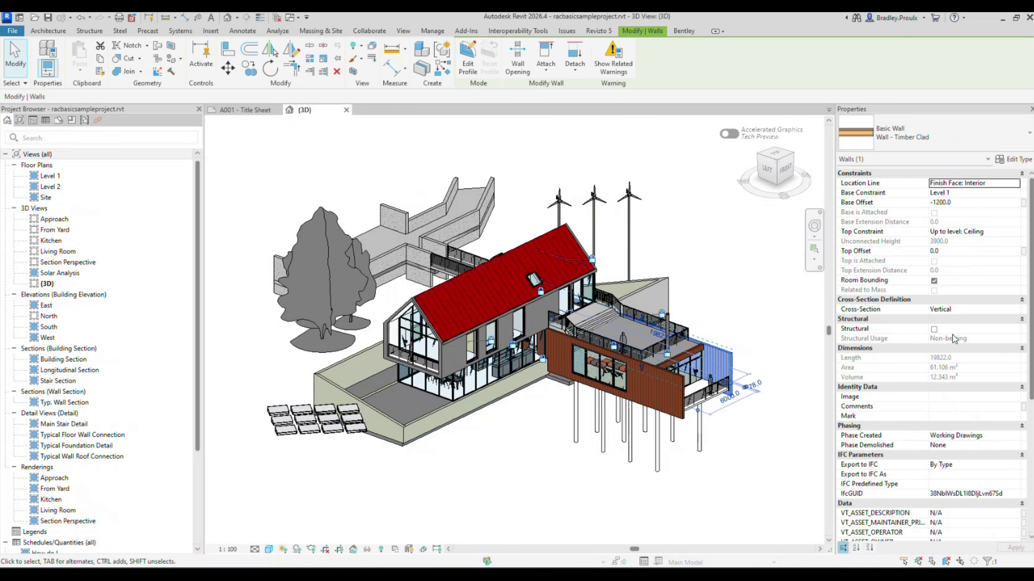
scroll(967, 353, down, 5)
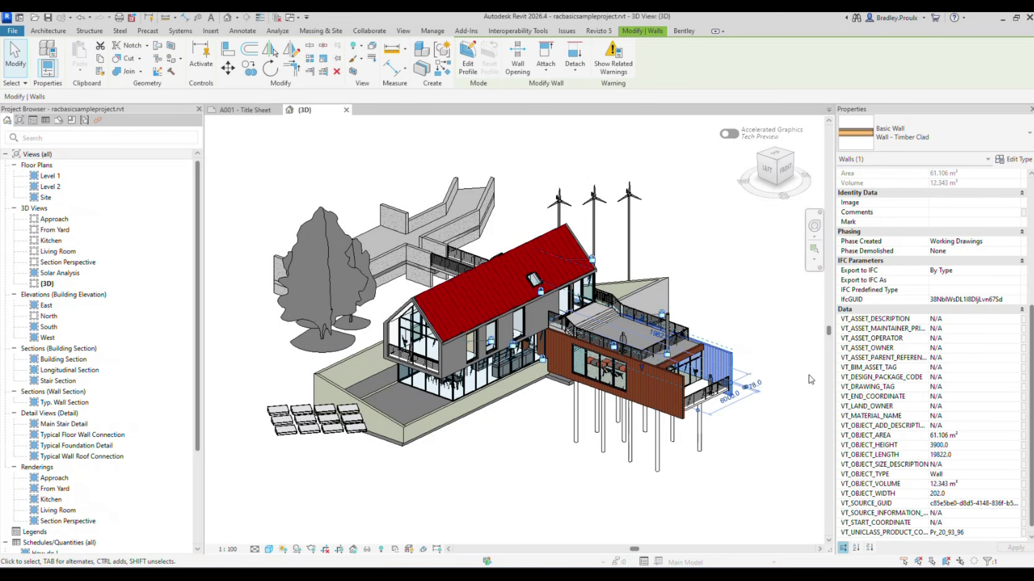
click(699, 432)
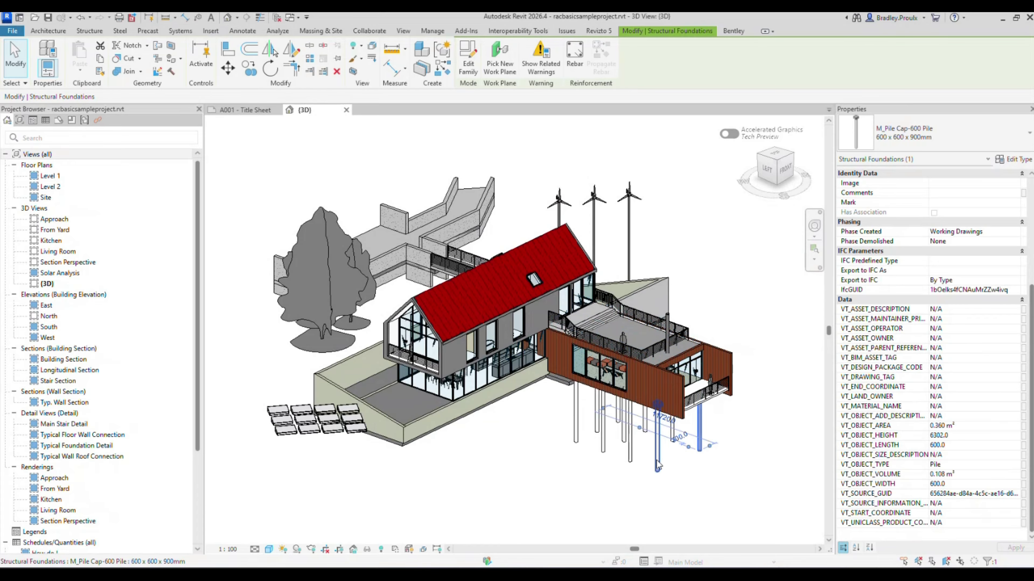
click(656, 444)
click(597, 423)
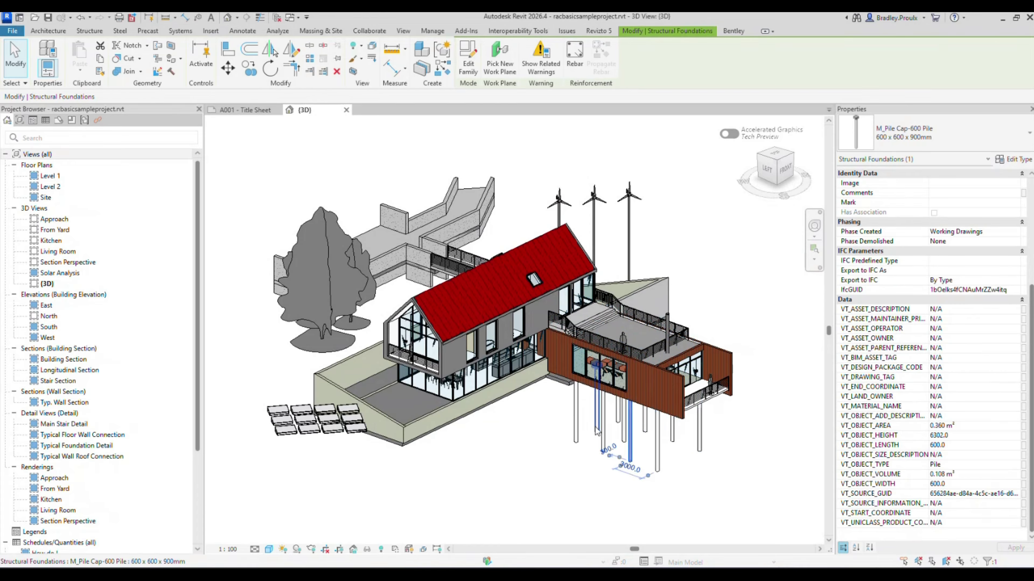
- Select the red metal panel roof and run Boxmon ModuMap on it
click(451, 290)
click(466, 30)
click(219, 49)
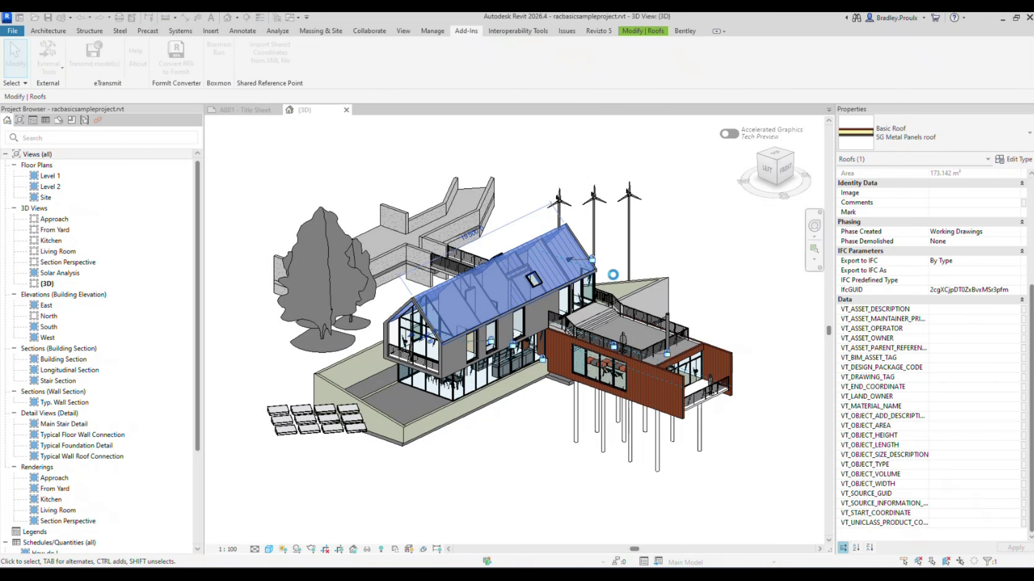
click(584, 323)
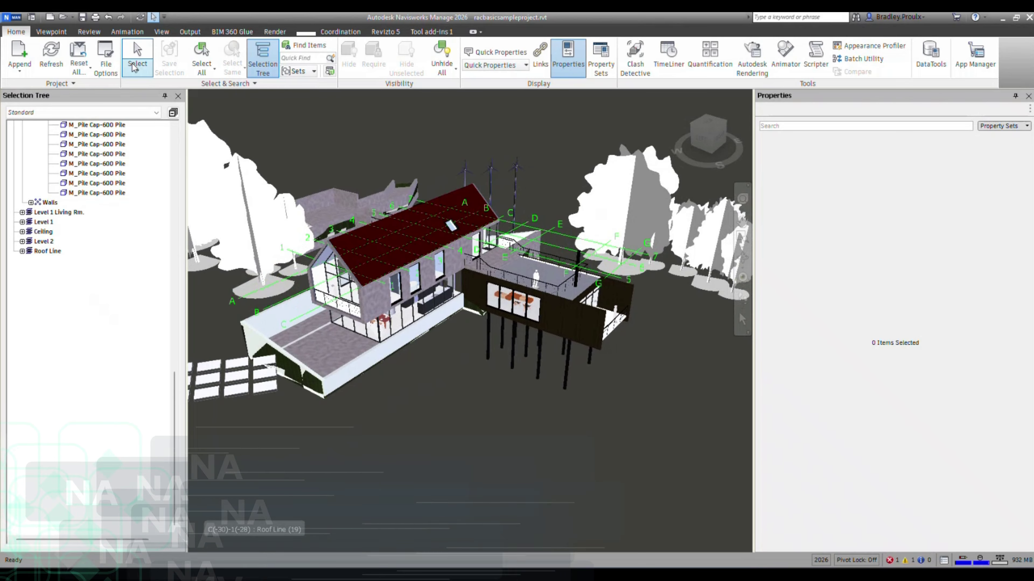
- Switch to Navisworks Manage and run the ModuMap add-in on all items with nothing selected
click(138, 70)
click(384, 130)
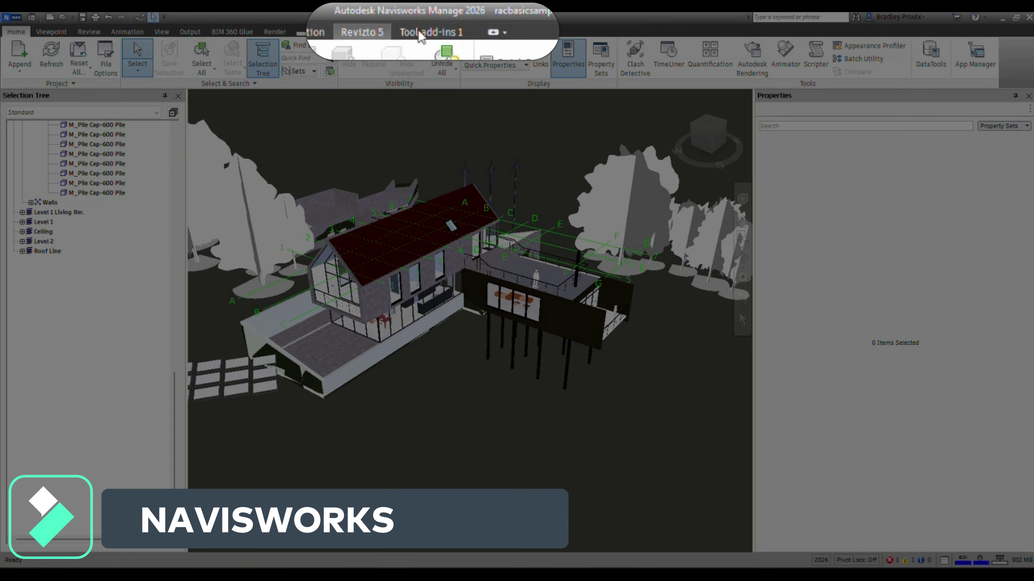
click(432, 31)
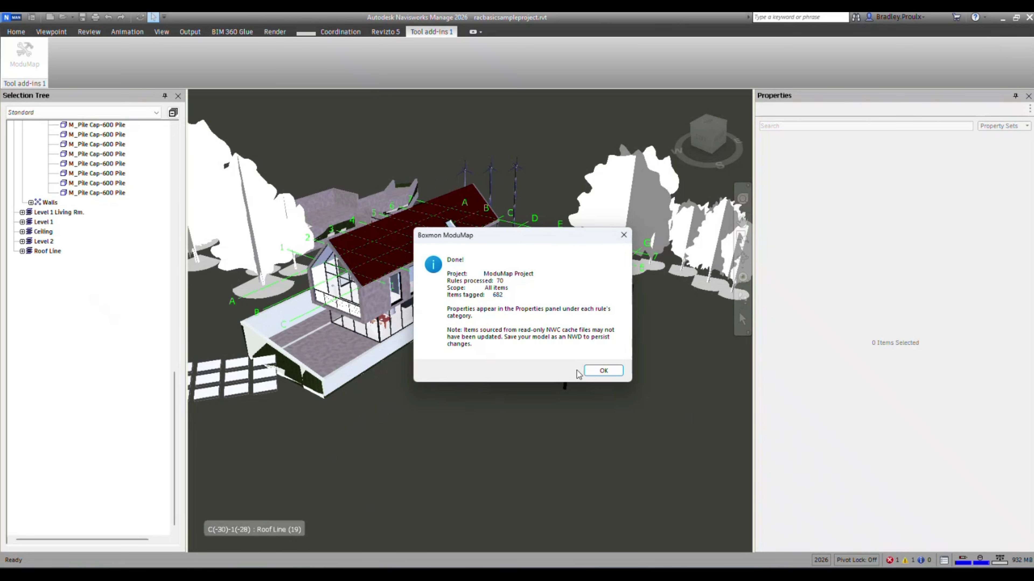
click(595, 371)
- Examine the VTAttributes of the timber-clad end wall and a steel pipe pile in the Navisworks model
click(598, 324)
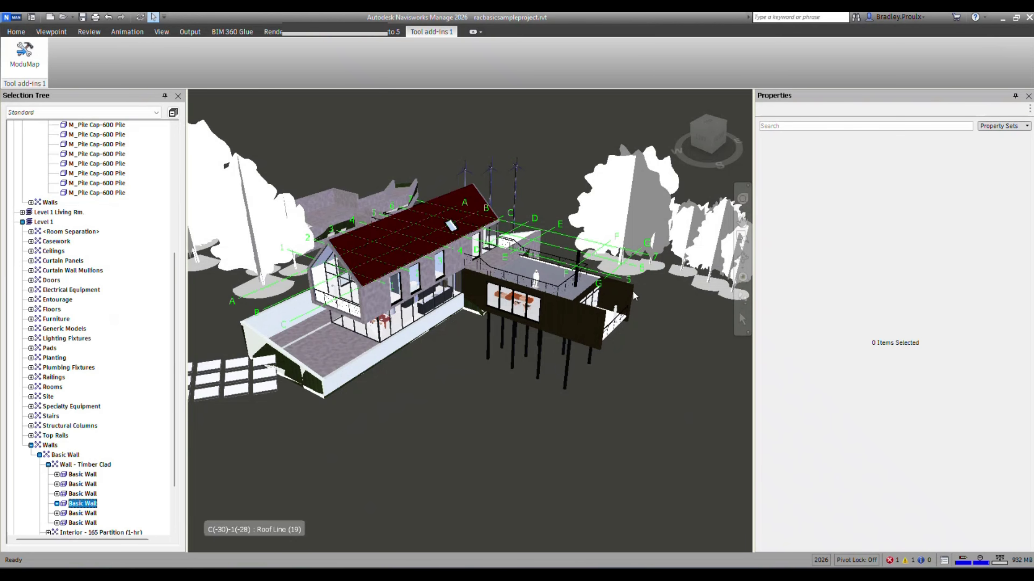
click(996, 155)
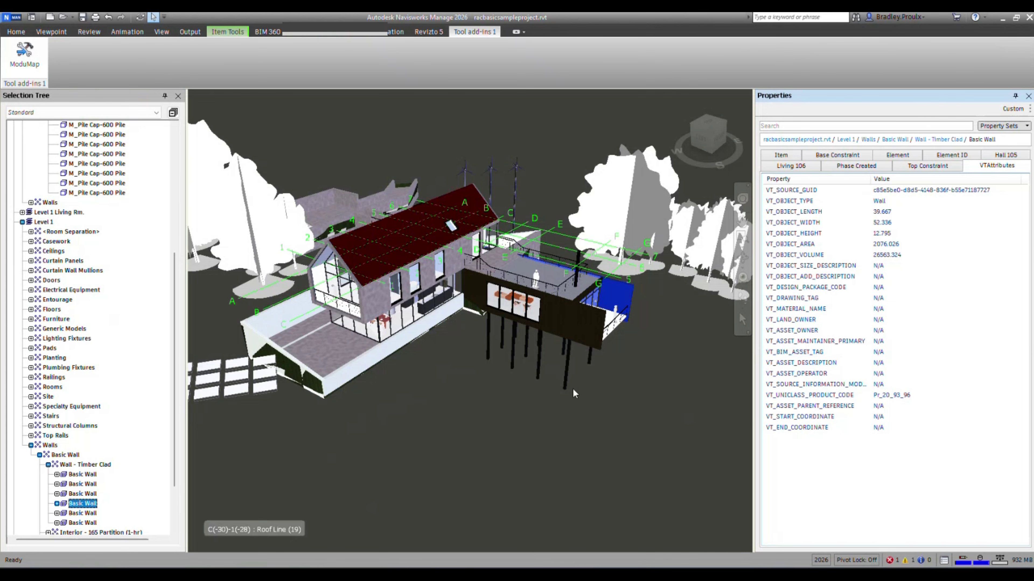
click(566, 373)
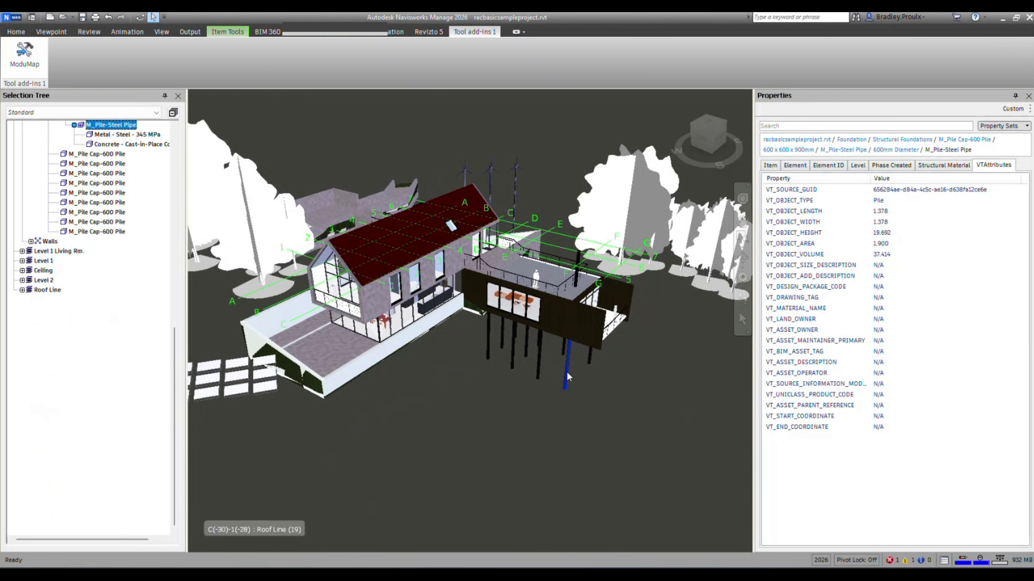
click(626, 291)
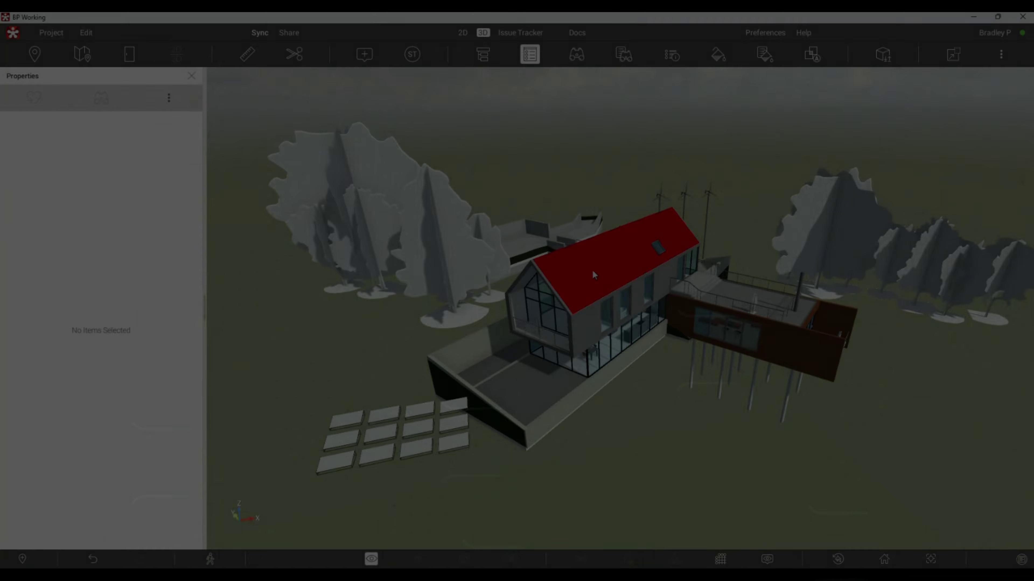
- Switch to Revizto and examine the VTAttributes of the roof and other building elements
click(588, 265)
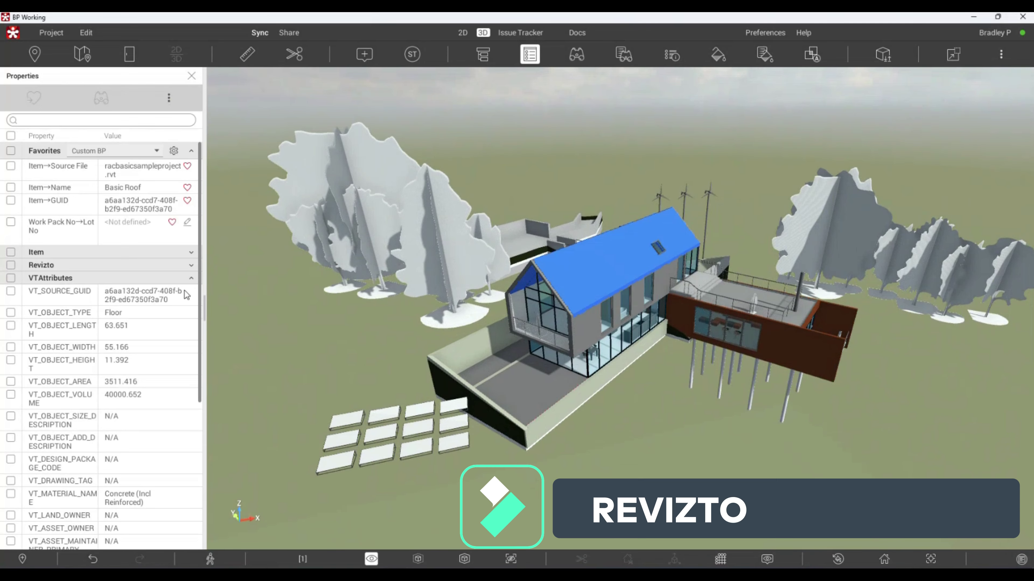
drag(199, 274, 207, 420)
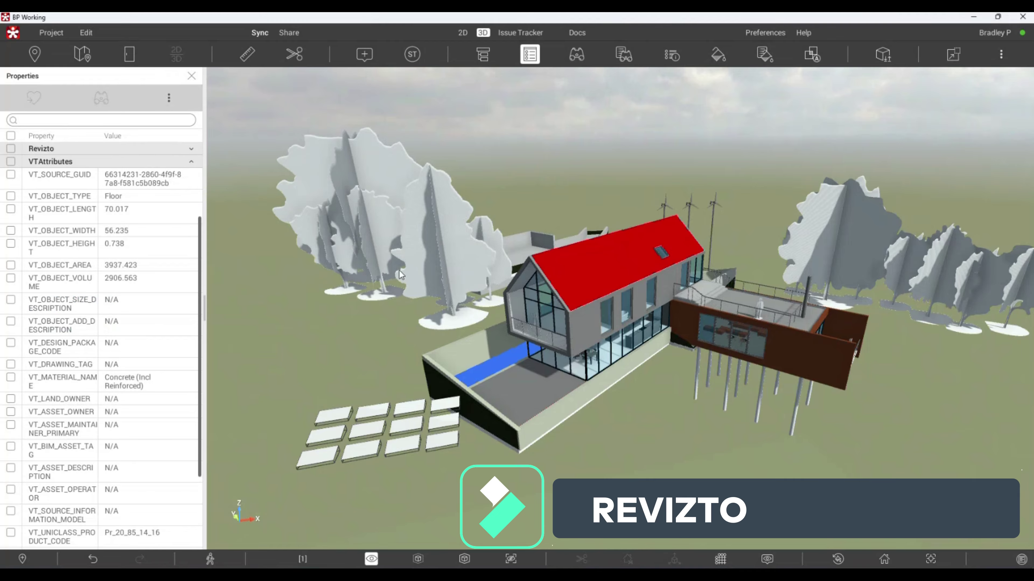
click(592, 273)
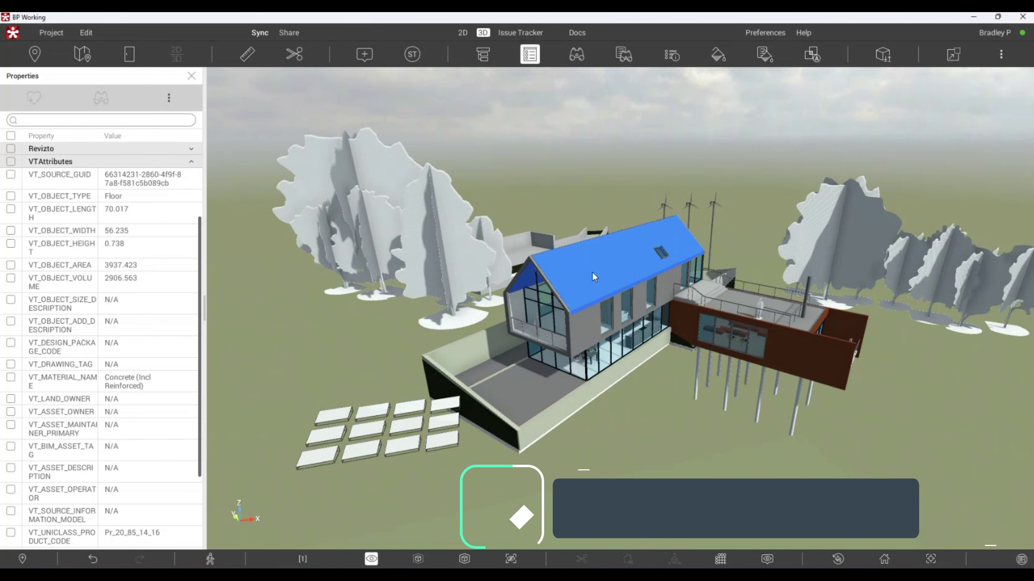
click(595, 327)
click(487, 338)
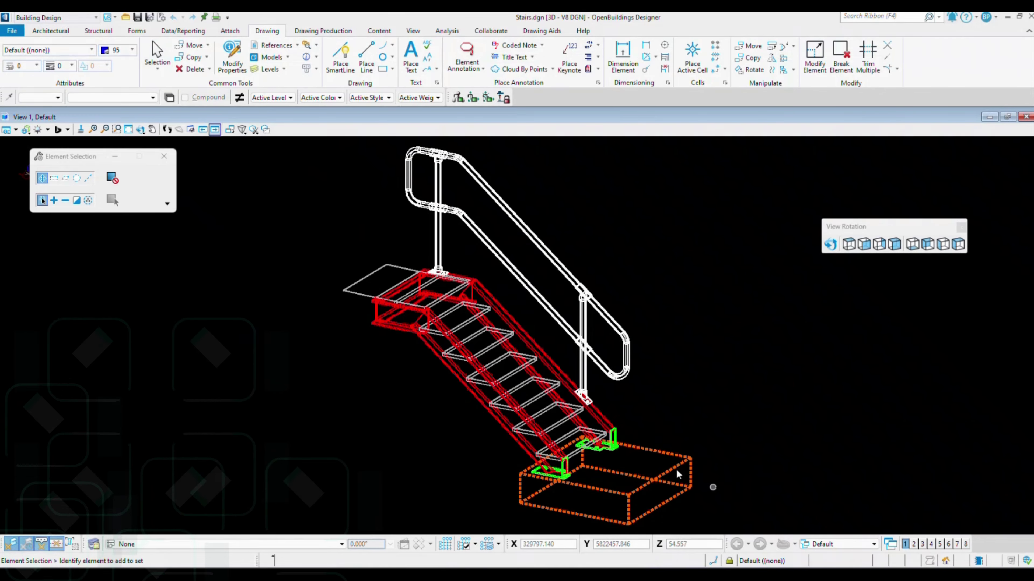
- Switch to OpenBuildings Designer, select the whole staircase with its handrail and footing, and open the Key-in window
drag(751, 527, 335, 145)
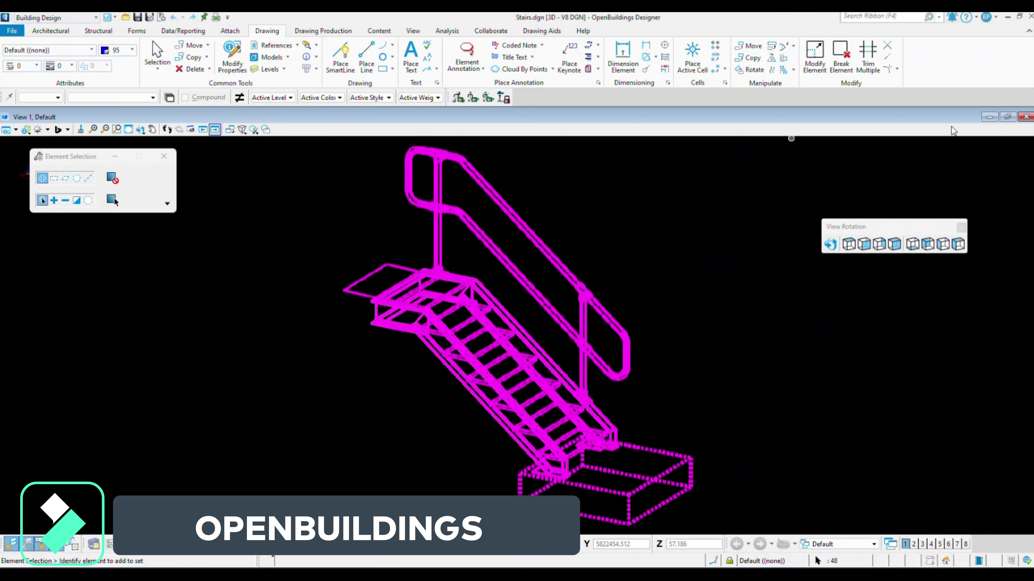
click(883, 19)
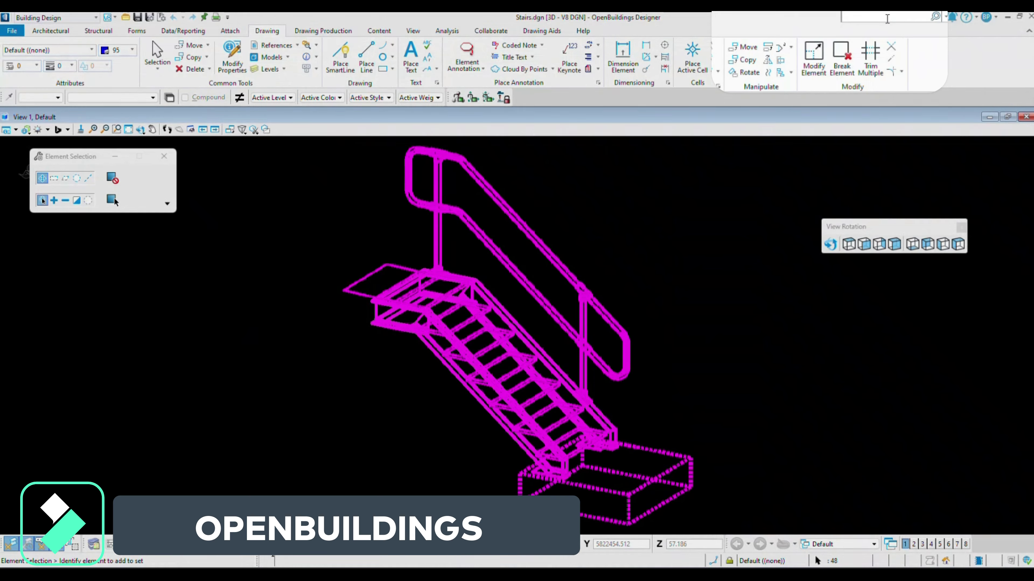
text(key)
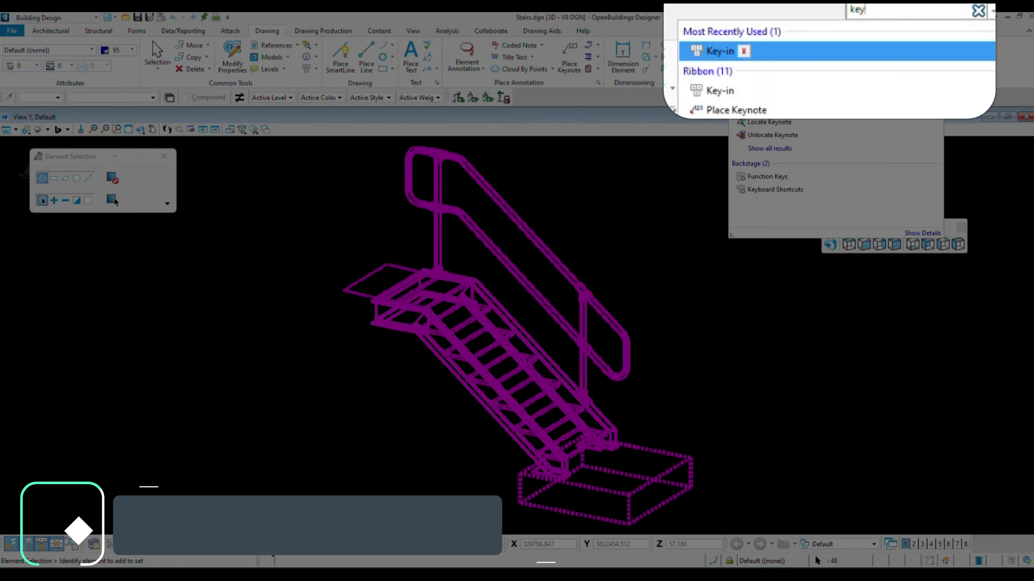
key(Return)
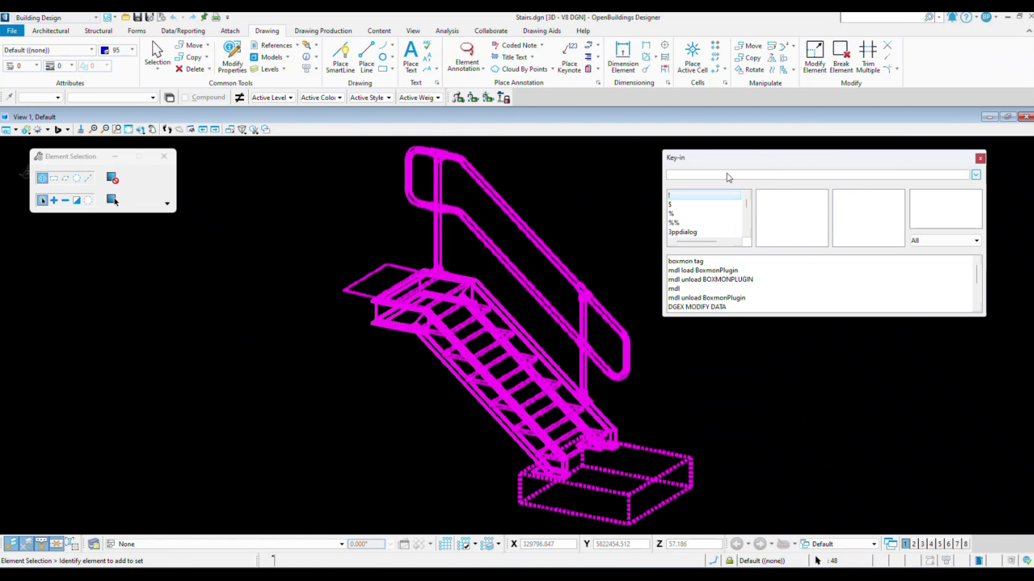
- Load the Boxmon plugin with the key-in "mdl load BoxmonPlugin"
key(Up)
key(Up)
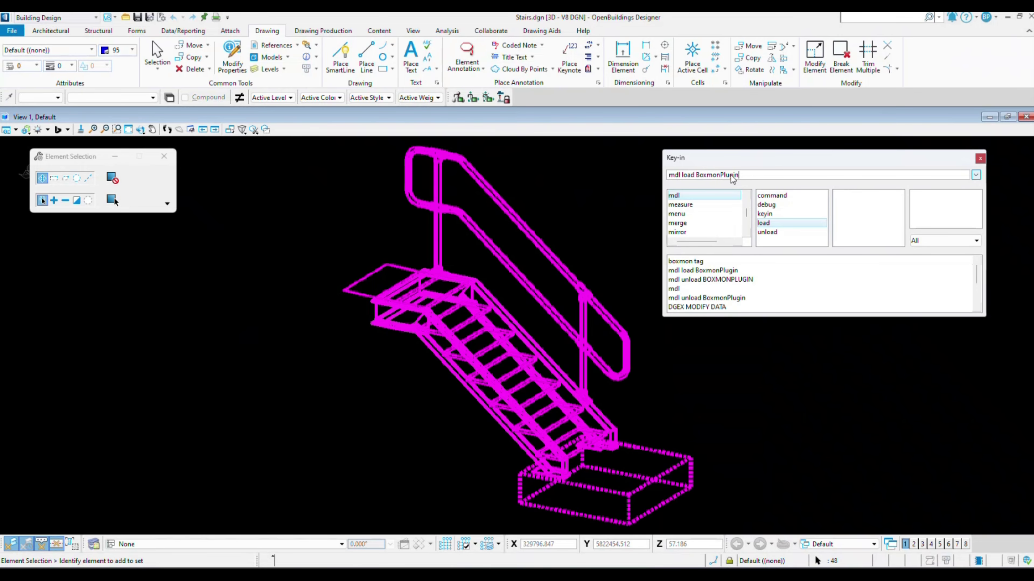
key(Return)
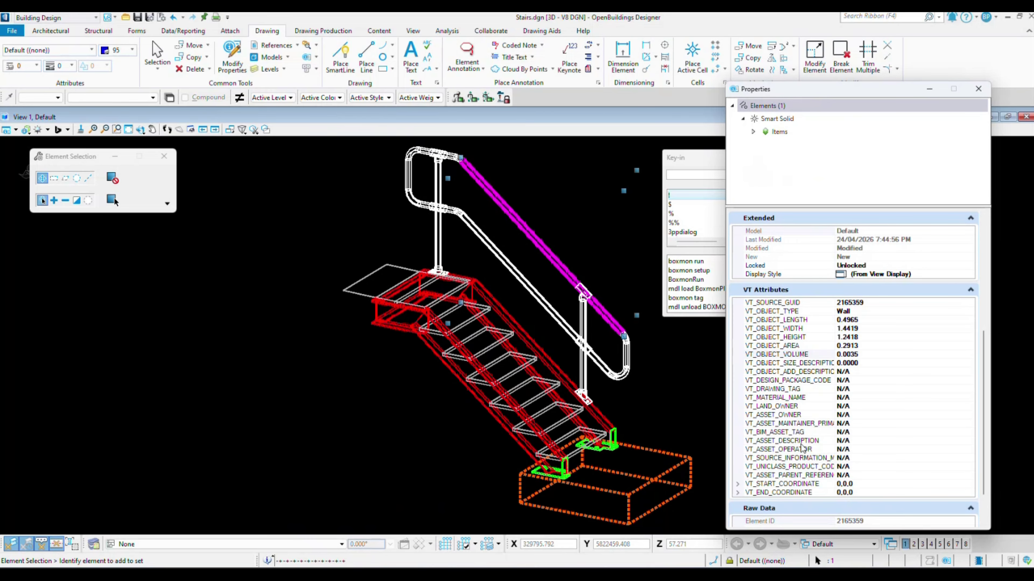
- Examine the VT Attributes of the stair stringer on the handrail side
click(539, 348)
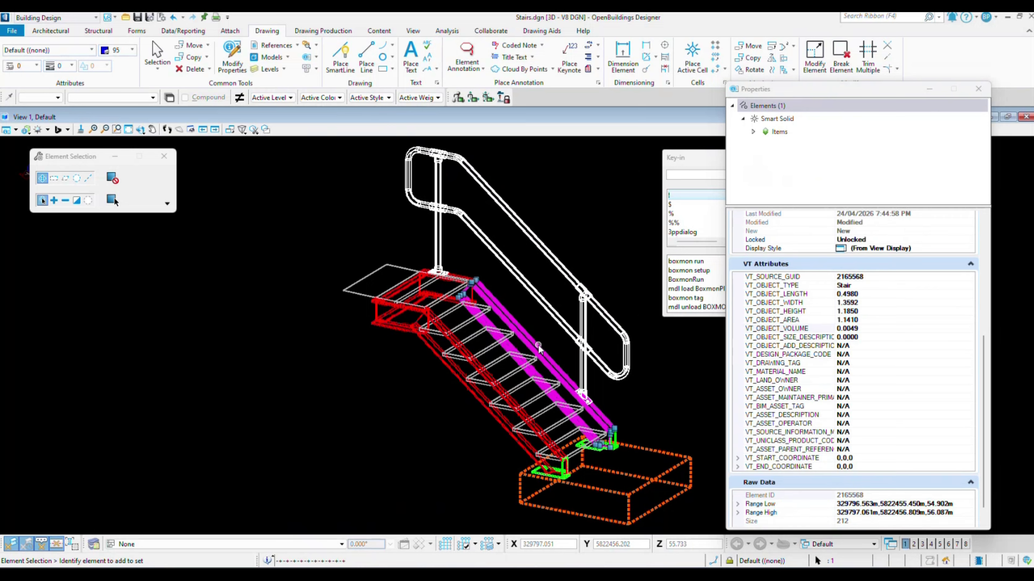
- Examine the VT Attributes of a stair tread, the footing block and the top landing
click(497, 342)
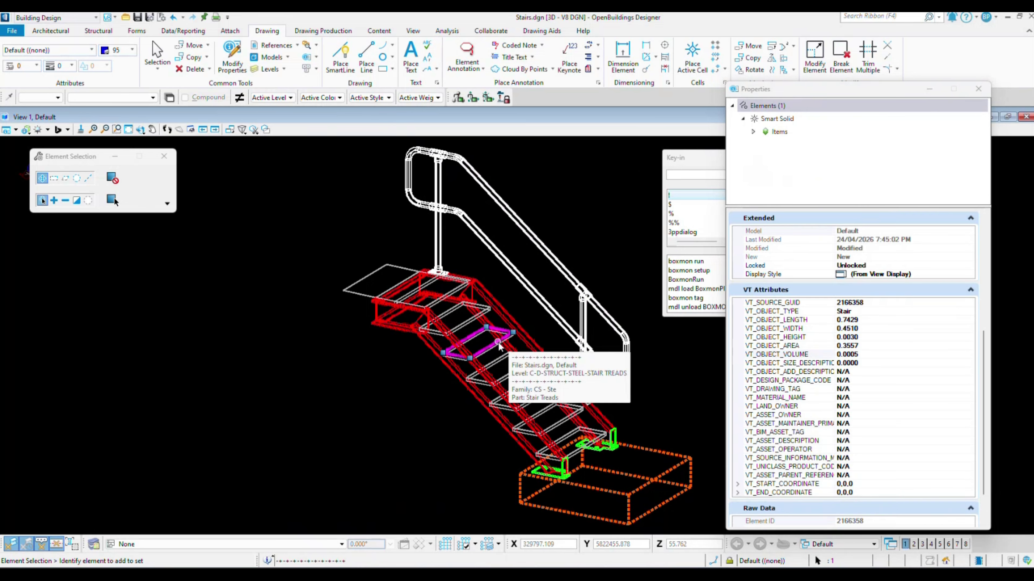
click(640, 450)
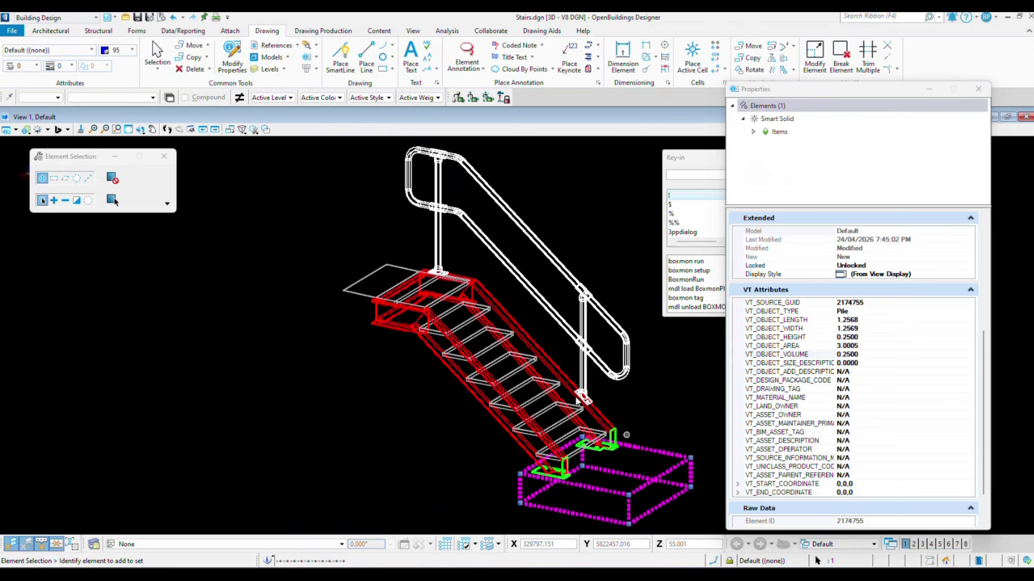
click(400, 267)
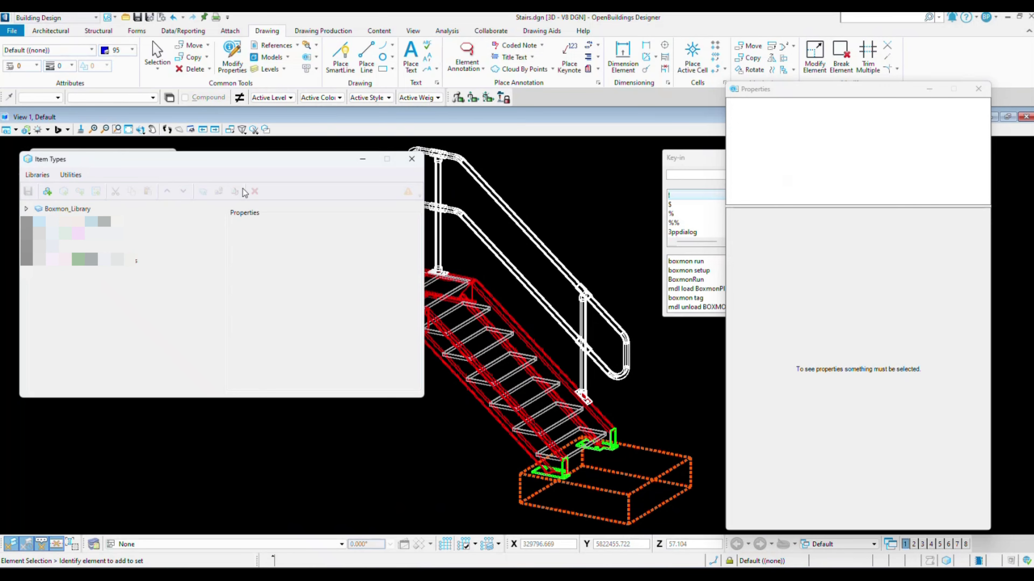
- Delete the Boxmon_Library item type library together with its referenced items and close the Item Types window
click(77, 209)
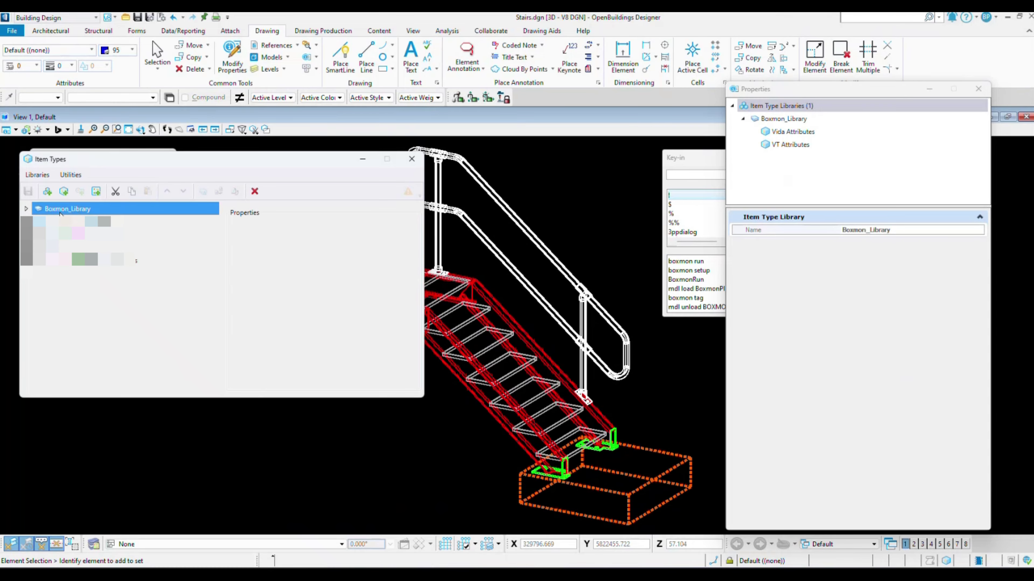
click(255, 192)
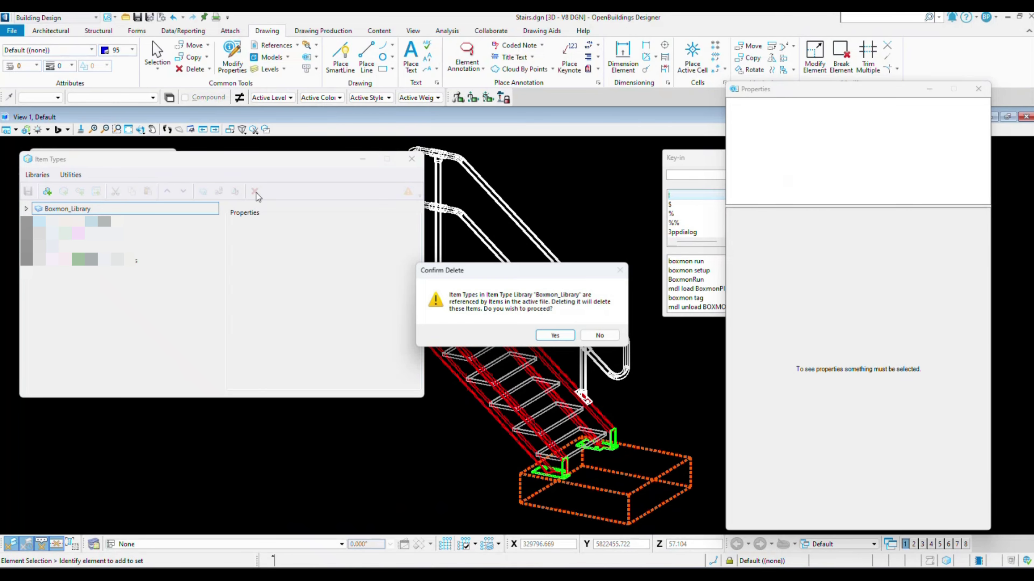
click(549, 336)
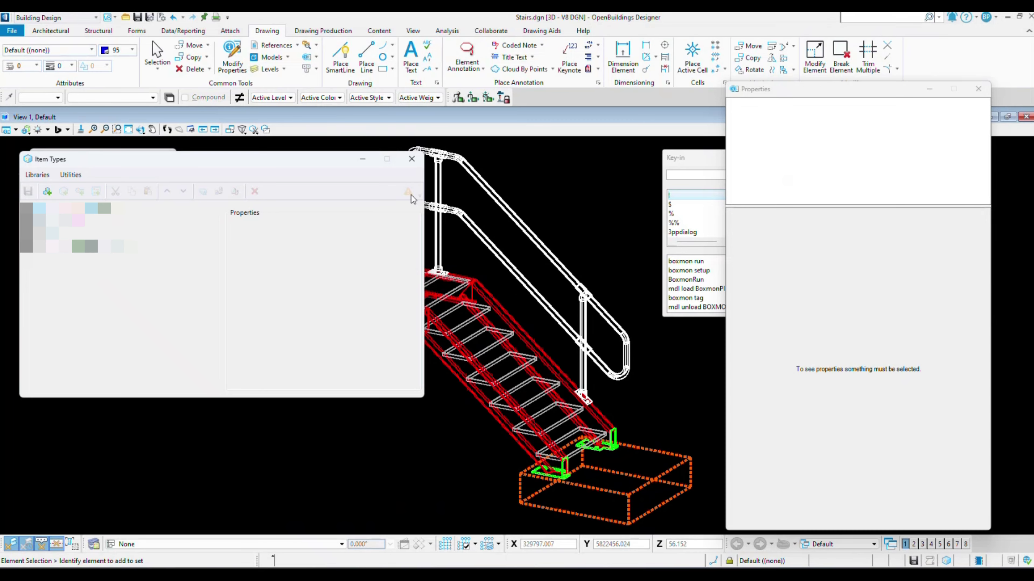
click(411, 159)
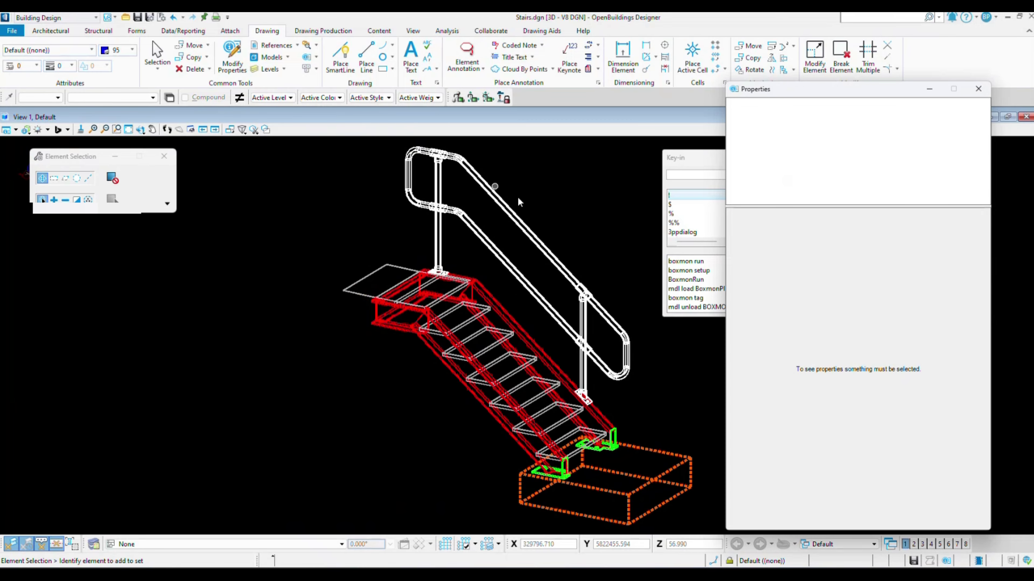
click(525, 226)
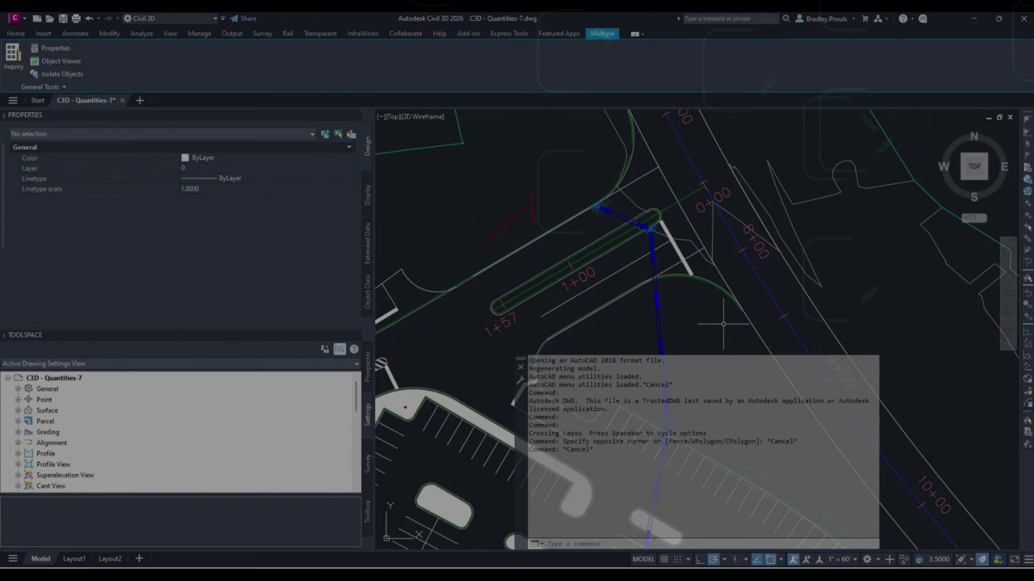
- Switch to Civil 3D, load Civil3DBoxmonPlugin.dll with NETLOAD and apply the mappings with BOXMON_APPLY
click(723, 324)
click(590, 181)
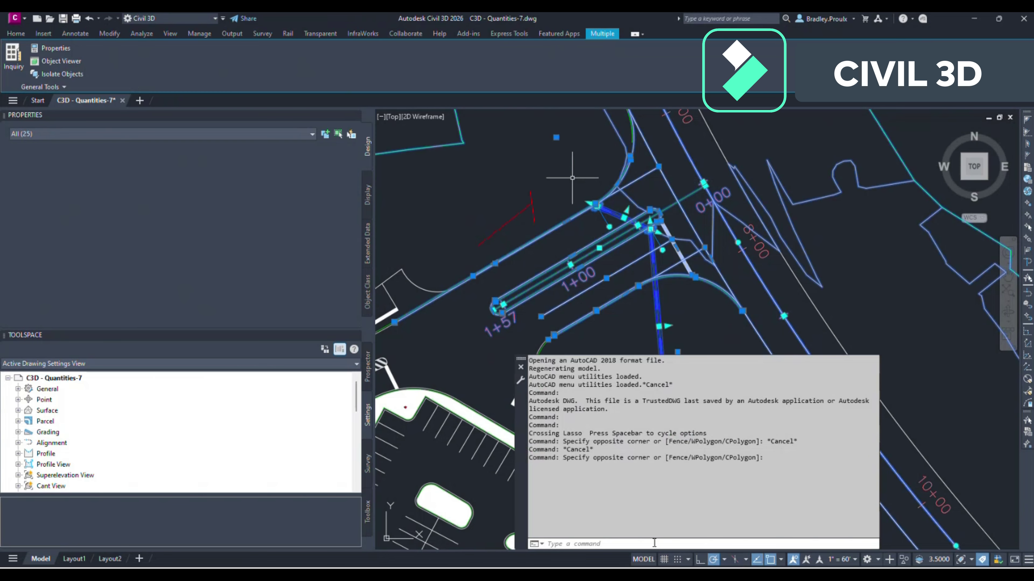
text(NETLOAD)
key(Return)
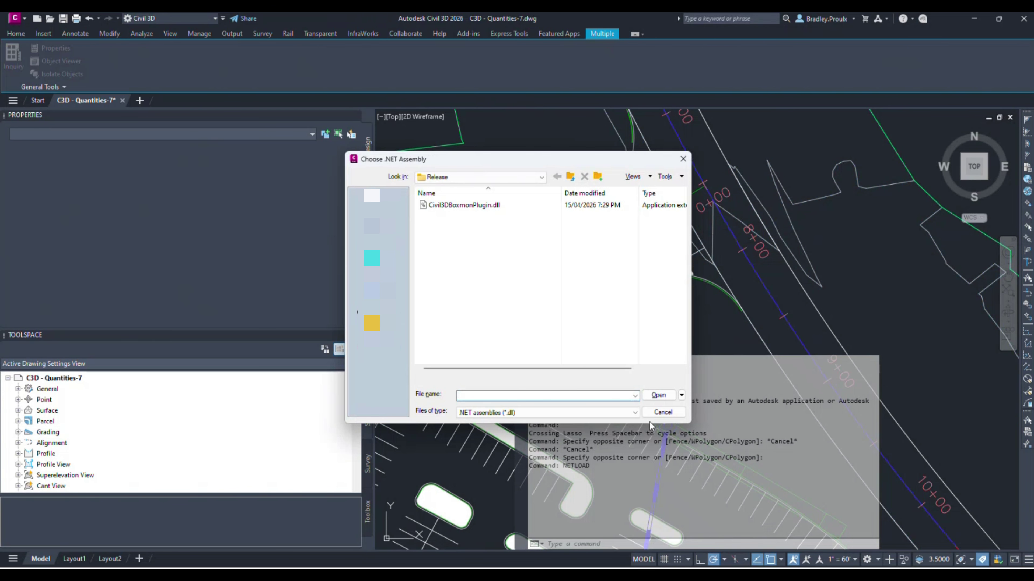
double_click(470, 205)
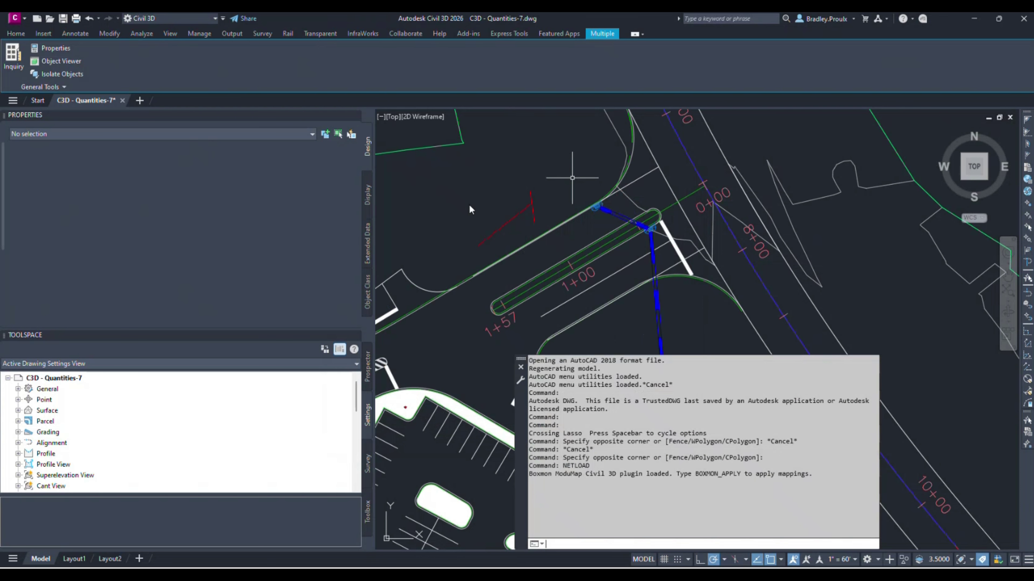
text(BOXMON_APPLY)
key(Return)
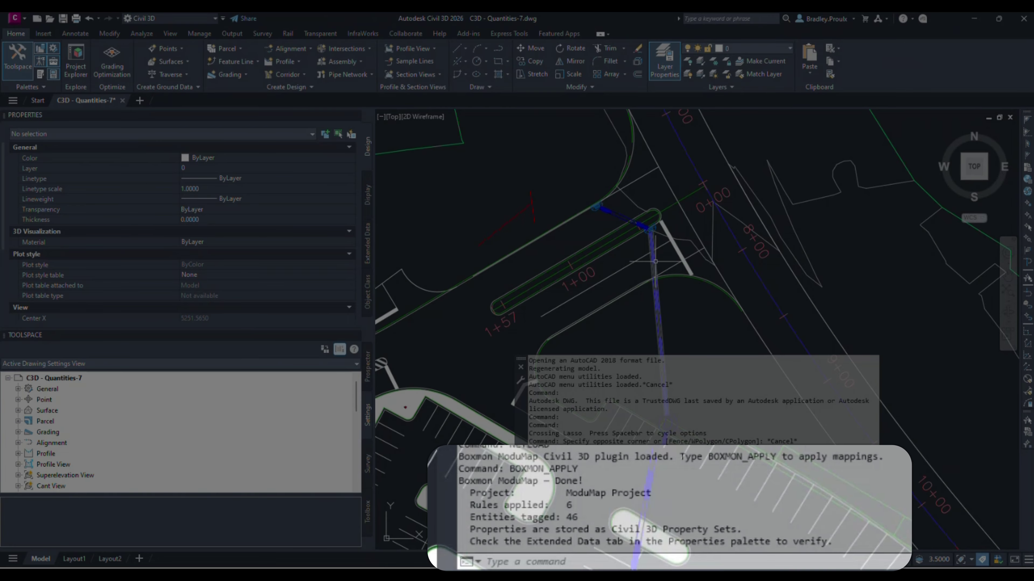
- Examine the Vida Attributes property set in the extended data of the long storm sewer pipe
click(655, 262)
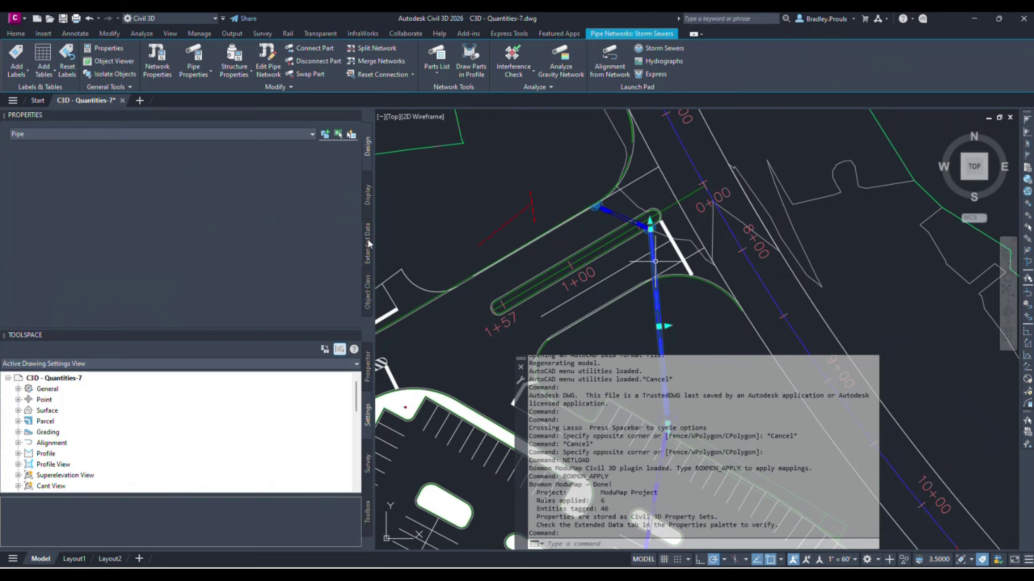
click(368, 244)
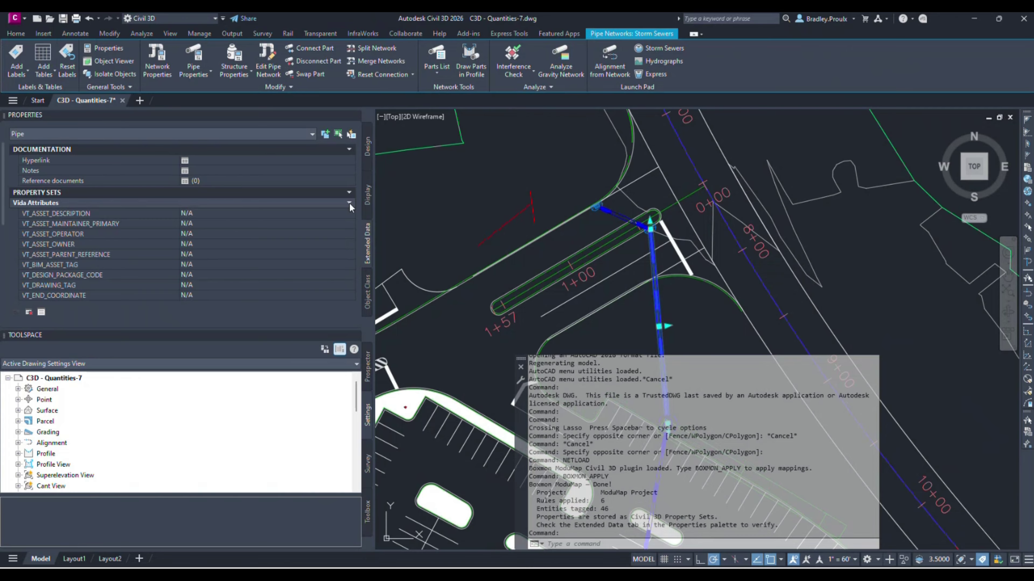
scroll(252, 259, down, 5)
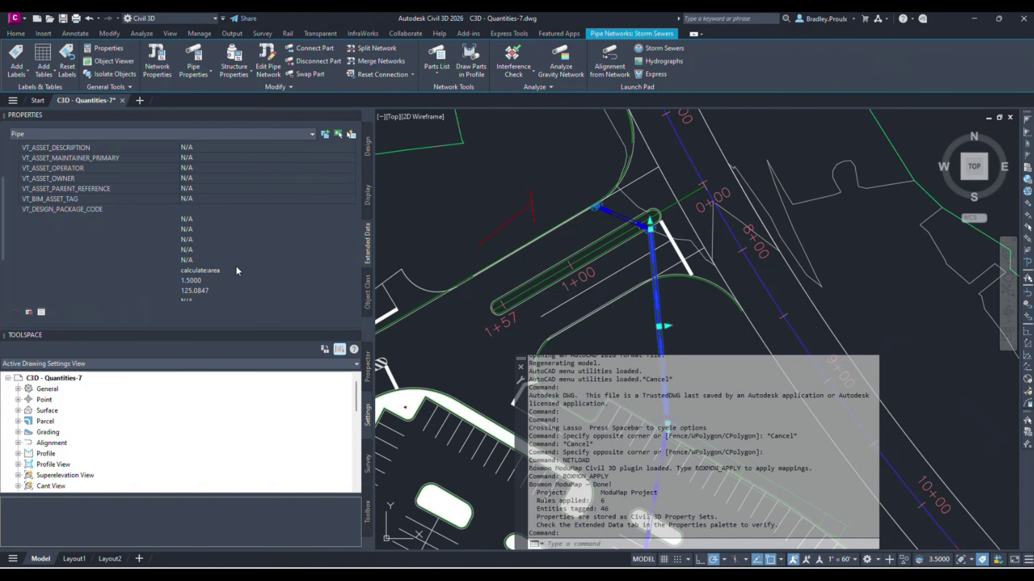
scroll(236, 268, down, 6)
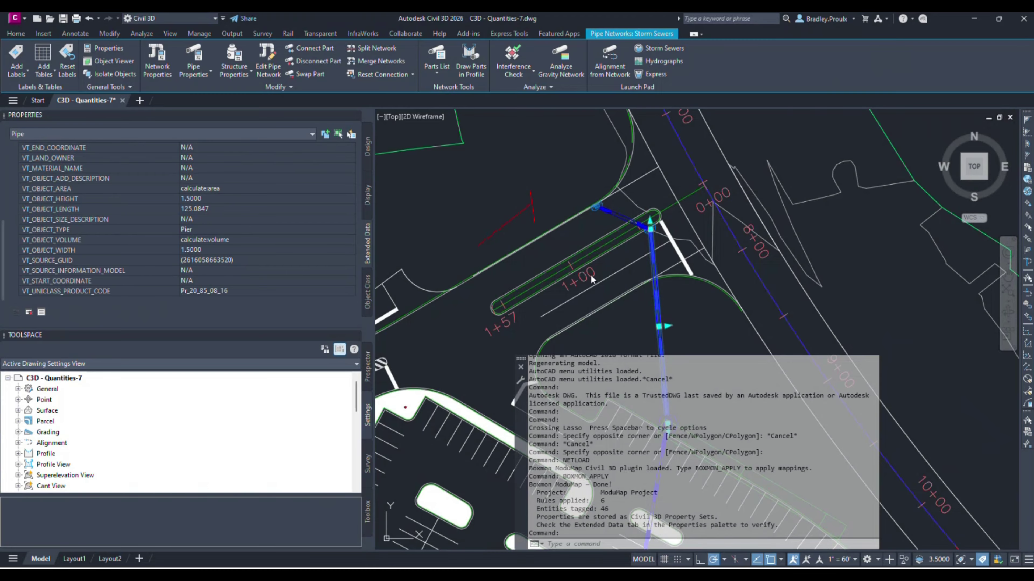
key(Escape)
- Examine the Vida Attributes property set of the short storm sewer pipe crossing the end of the median
click(618, 214)
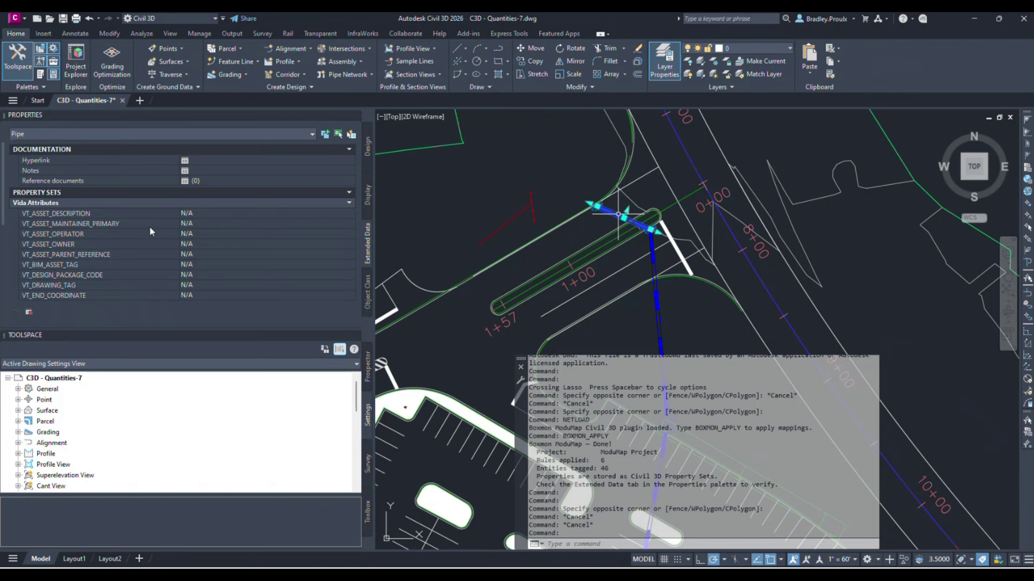
scroll(151, 232, down, 6)
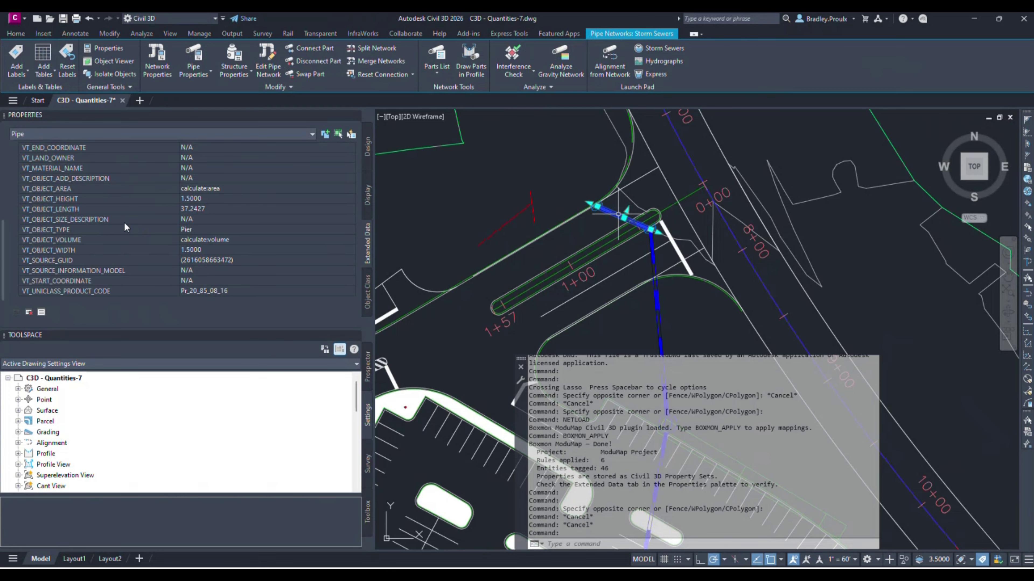
scroll(124, 221, up, 5)
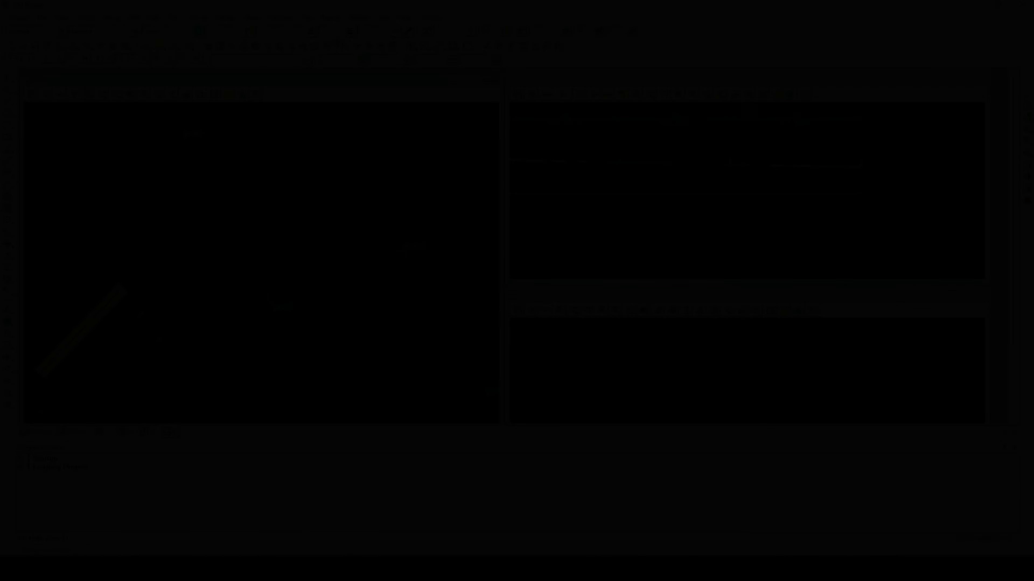
- Switch to 12d Model and run the macro ModuMap_Tagger.4do
click(358, 18)
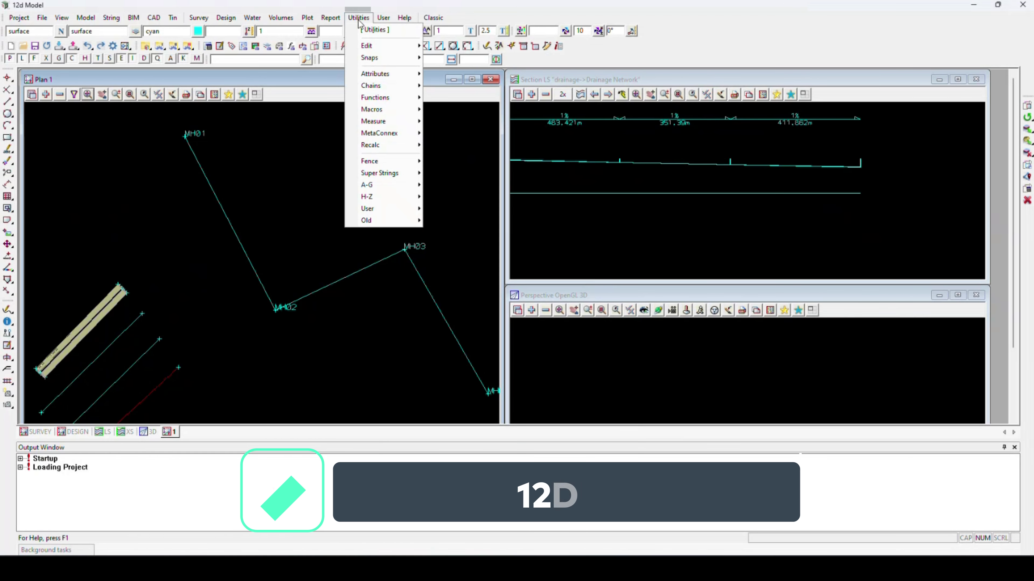
mouse_move(385, 113)
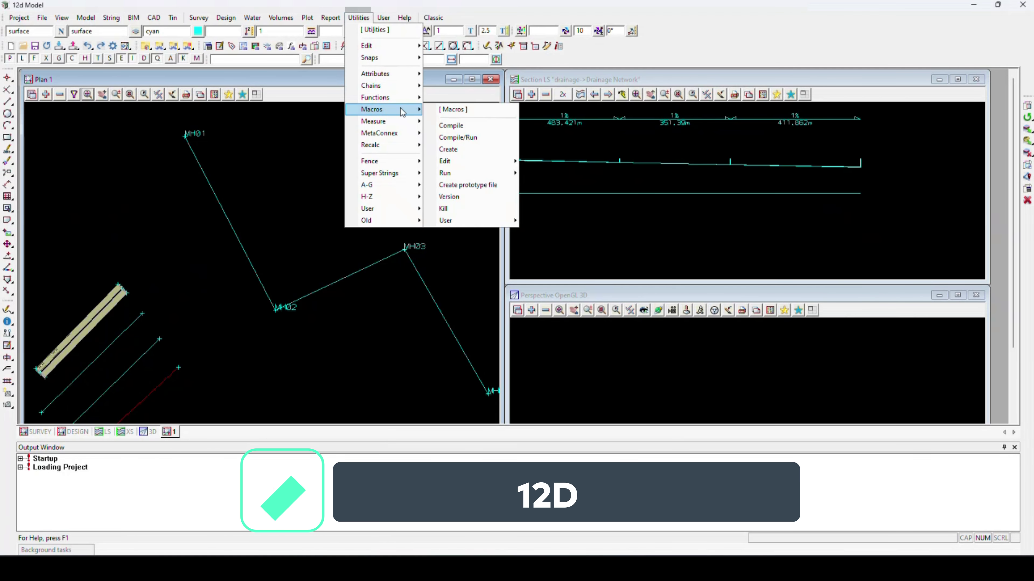
mouse_move(500, 173)
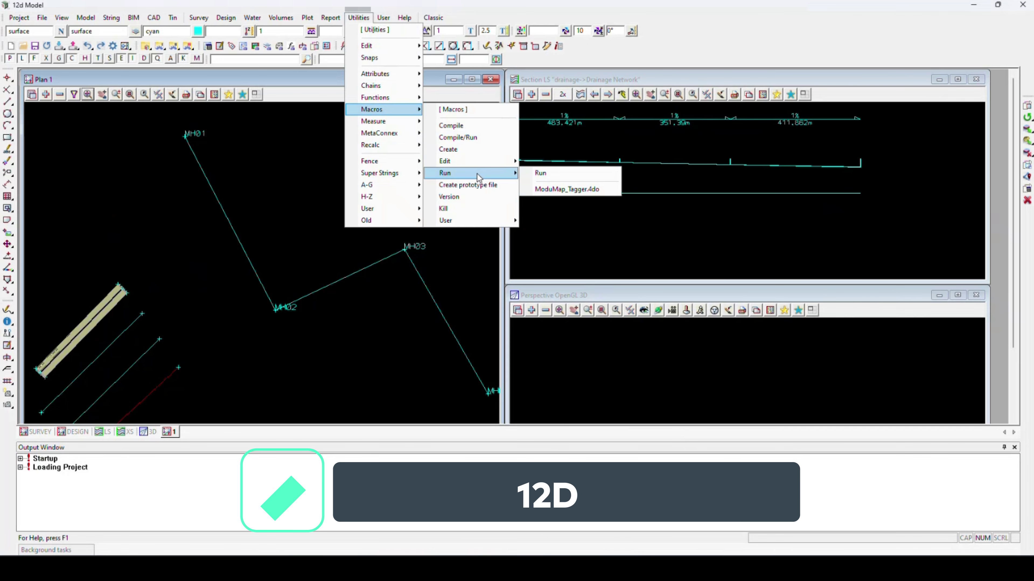
click(554, 175)
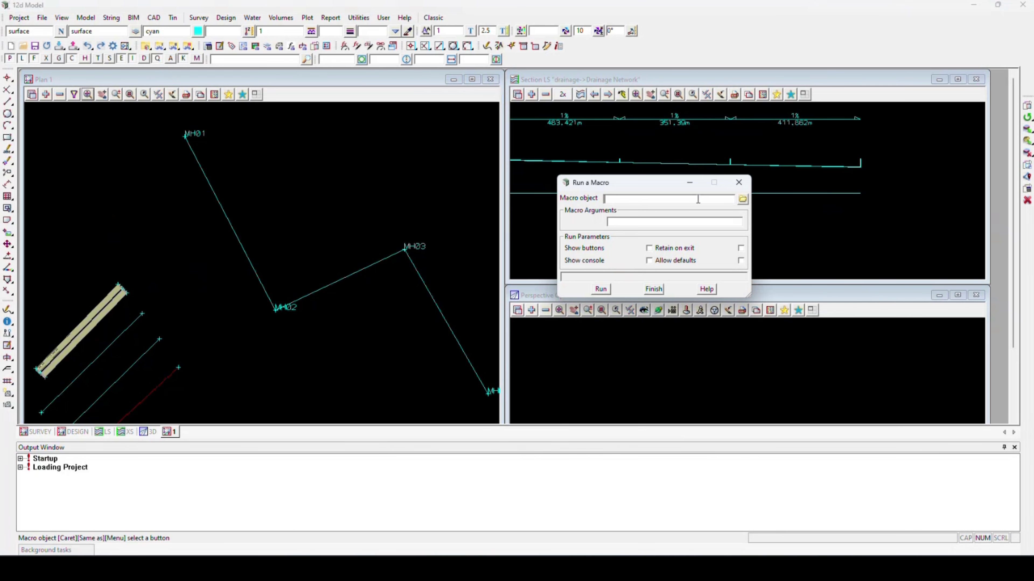
click(713, 166)
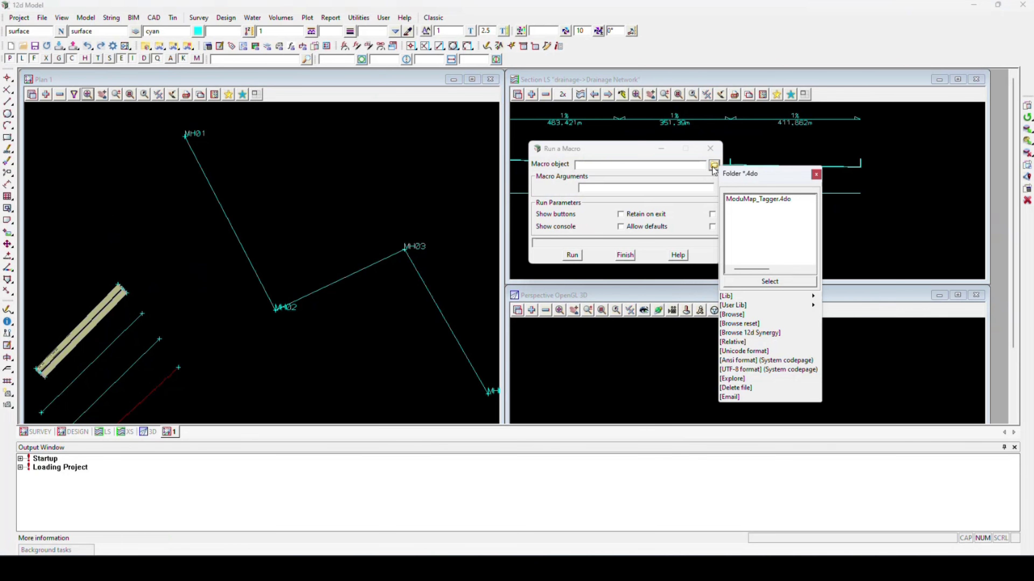
double_click(761, 201)
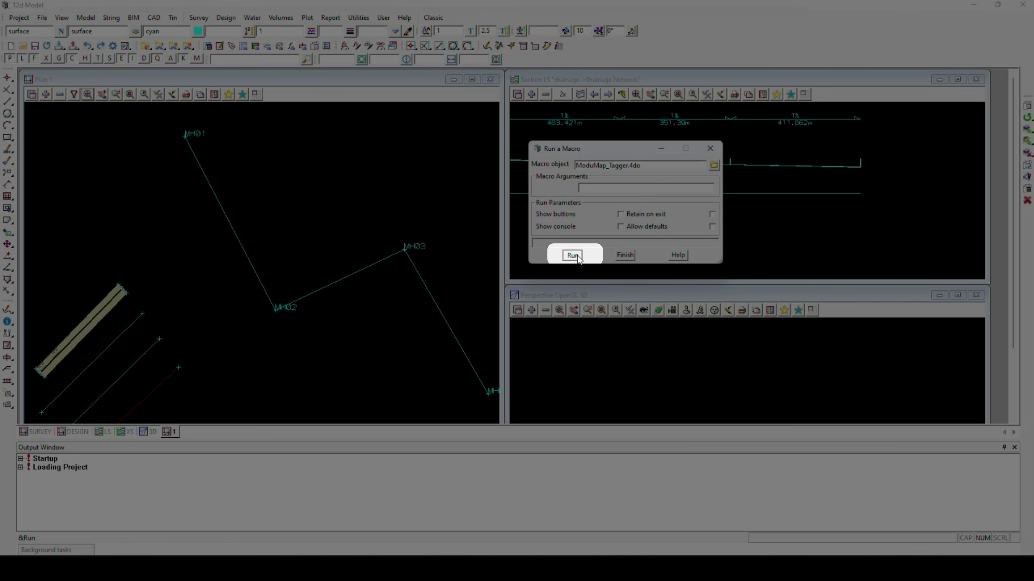
click(578, 256)
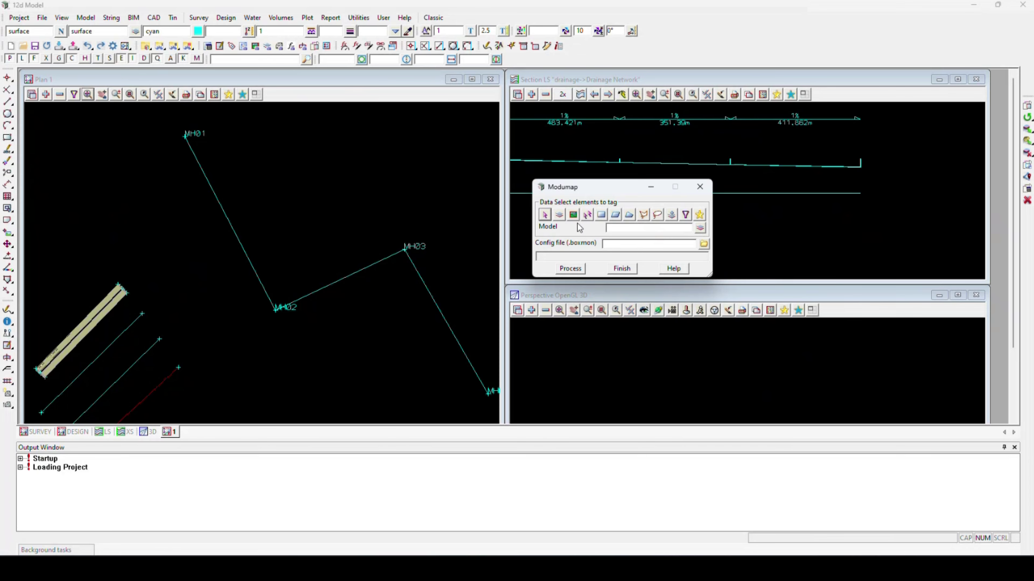
- Tag the Drainage Network string in the drainage model using the config file boxmon_12d_rules.boxmon
click(651, 187)
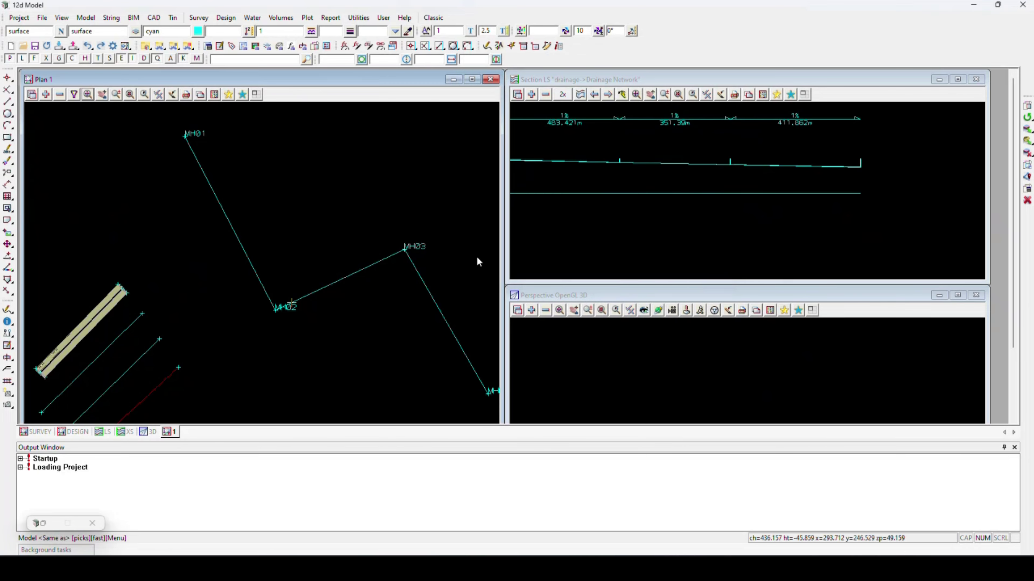
click(421, 275)
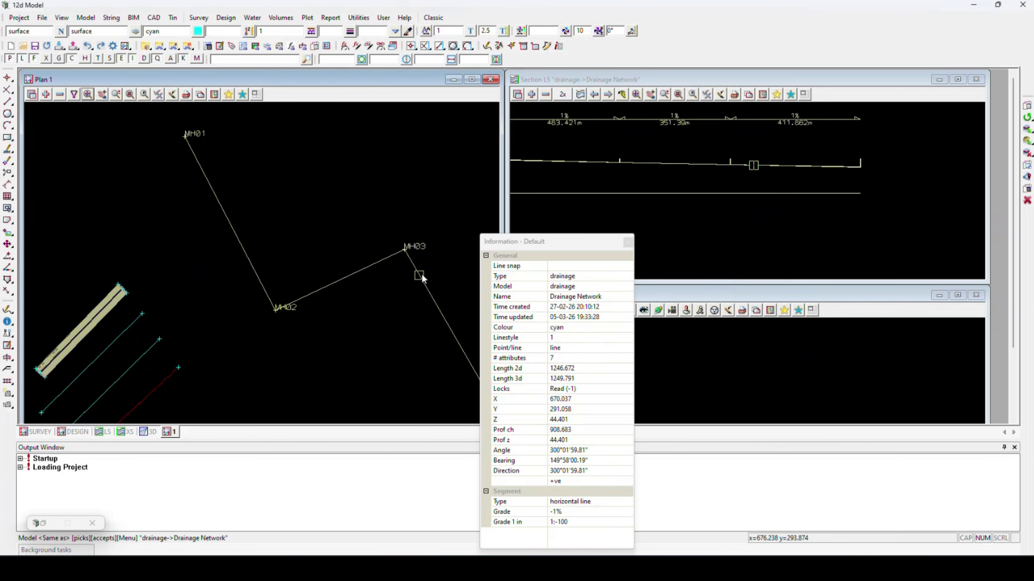
middle_click(422, 275)
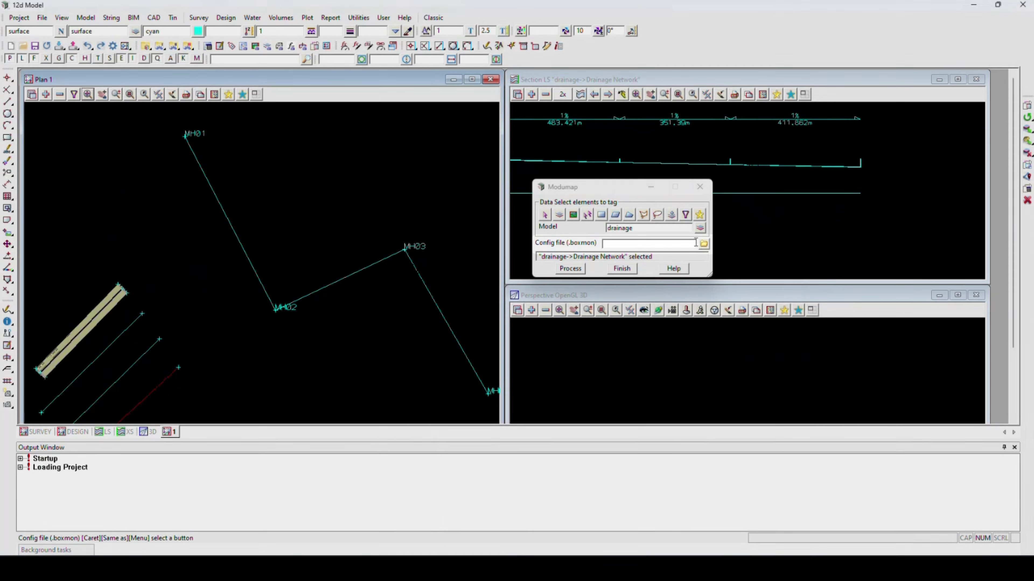
click(704, 244)
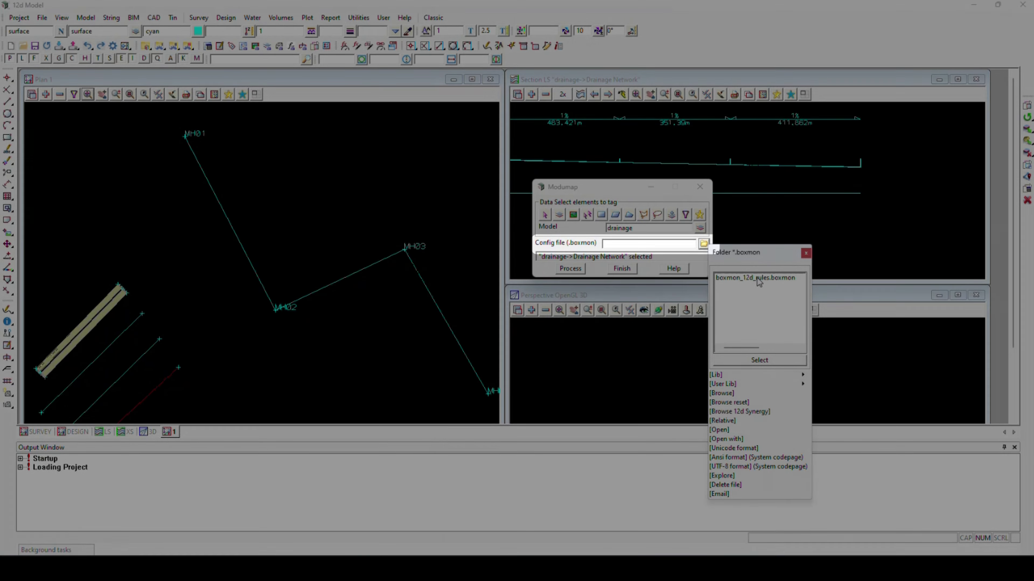
double_click(757, 278)
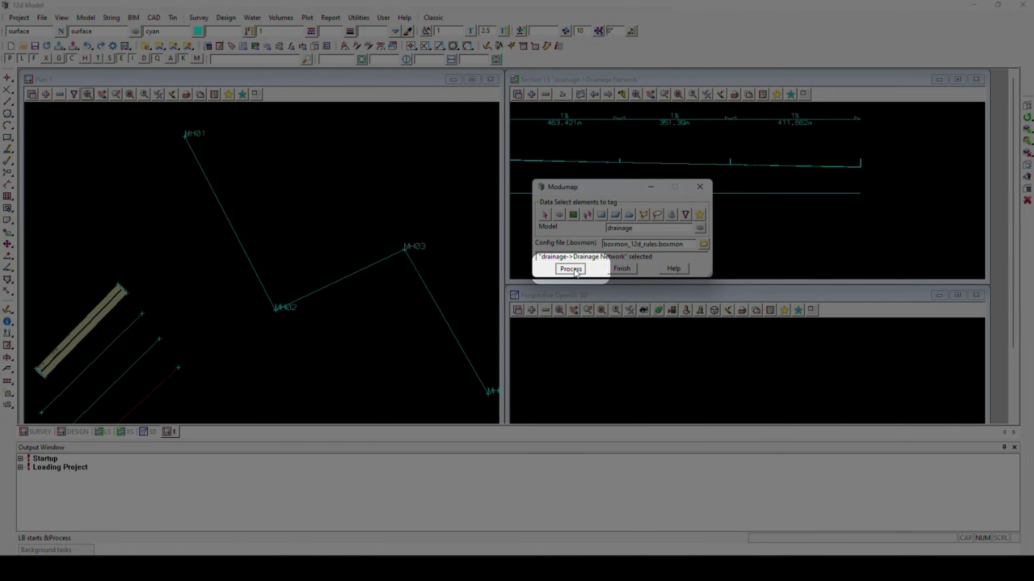
click(570, 268)
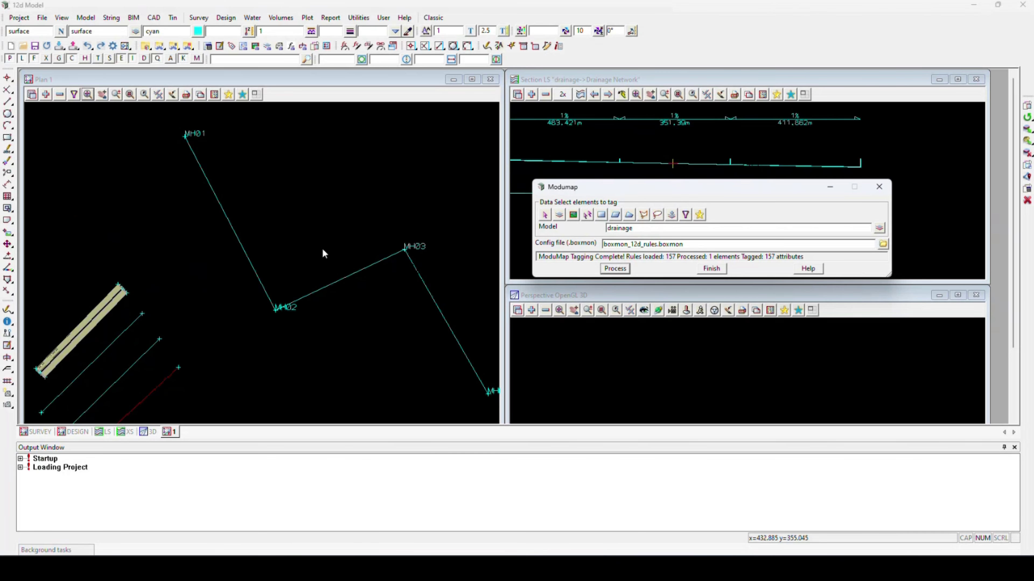
- Open the string attributes of the Drainage Network and examine the VT Attributes group of its node
key(ctrl+a)
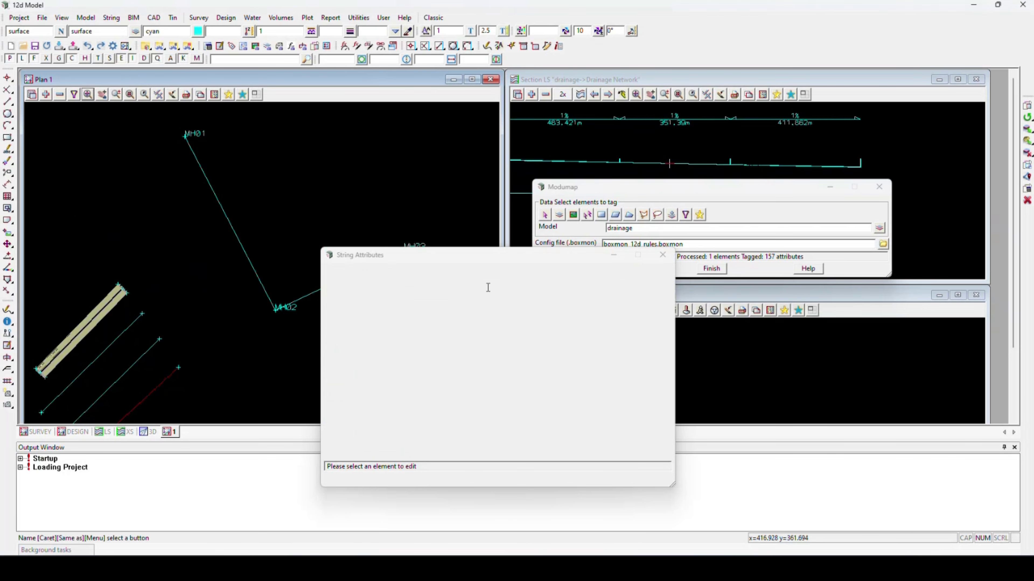
click(242, 243)
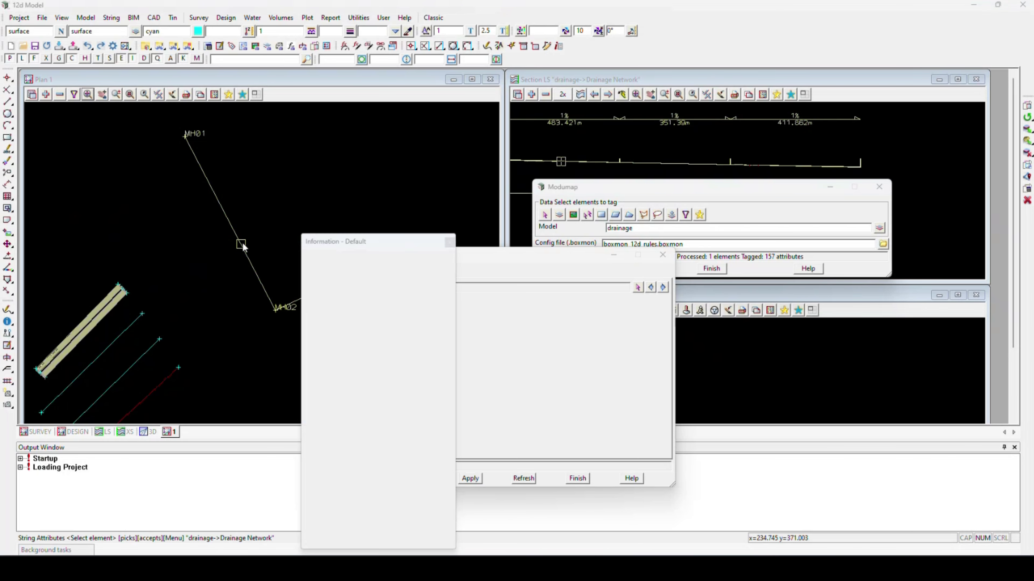
drag(407, 258, 531, 161)
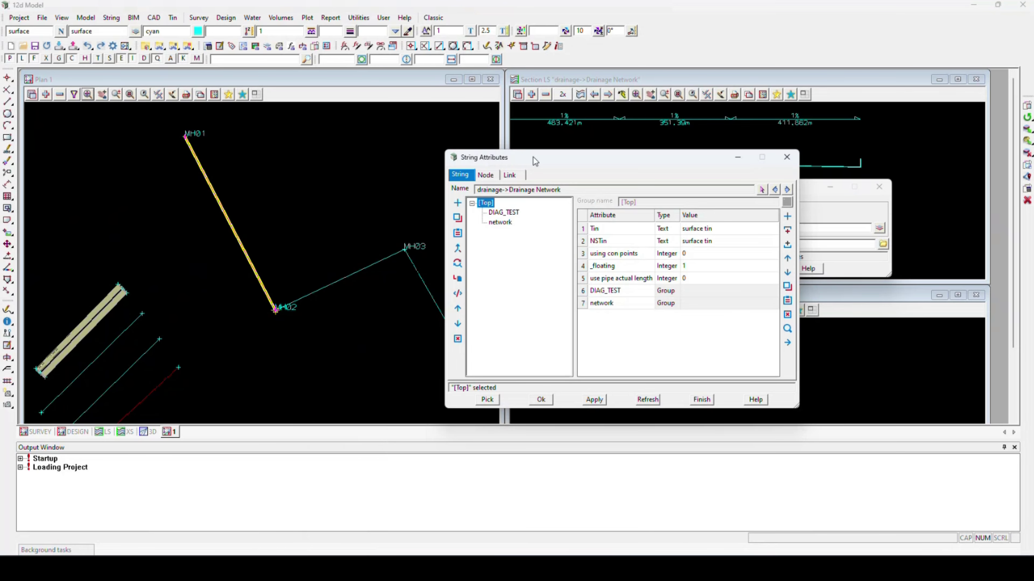
click(485, 176)
click(506, 242)
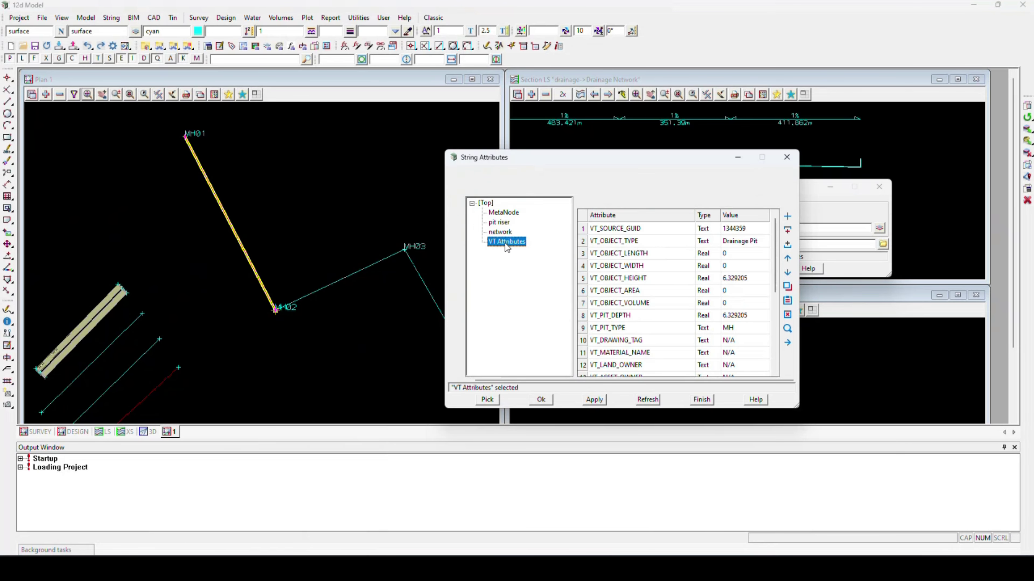
scroll(776, 245, down, 1)
scroll(776, 245, down, 4)
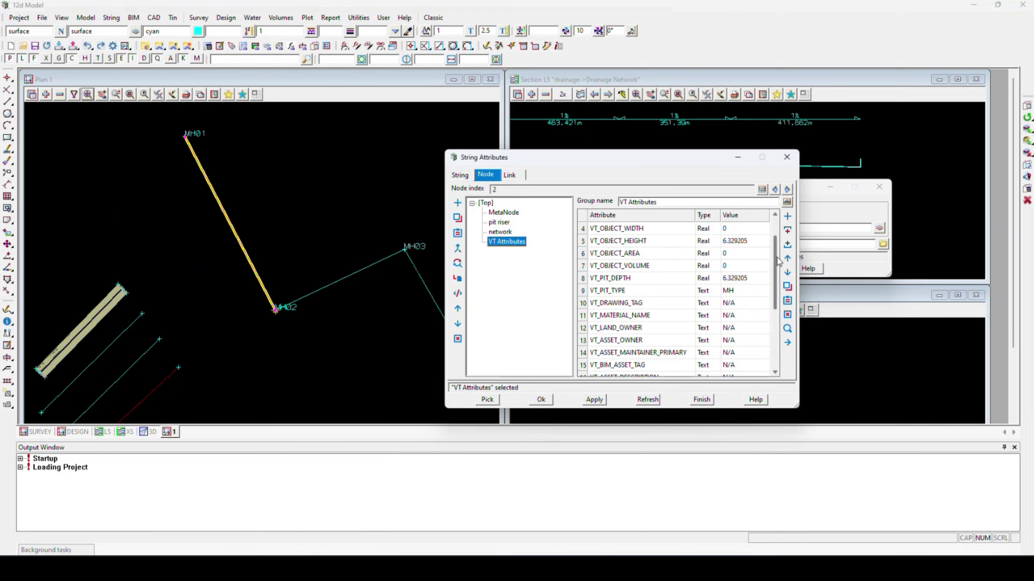
- Examine the VT Attributes group of the Drainage Network's pipe link between MH01 and MH02
click(512, 176)
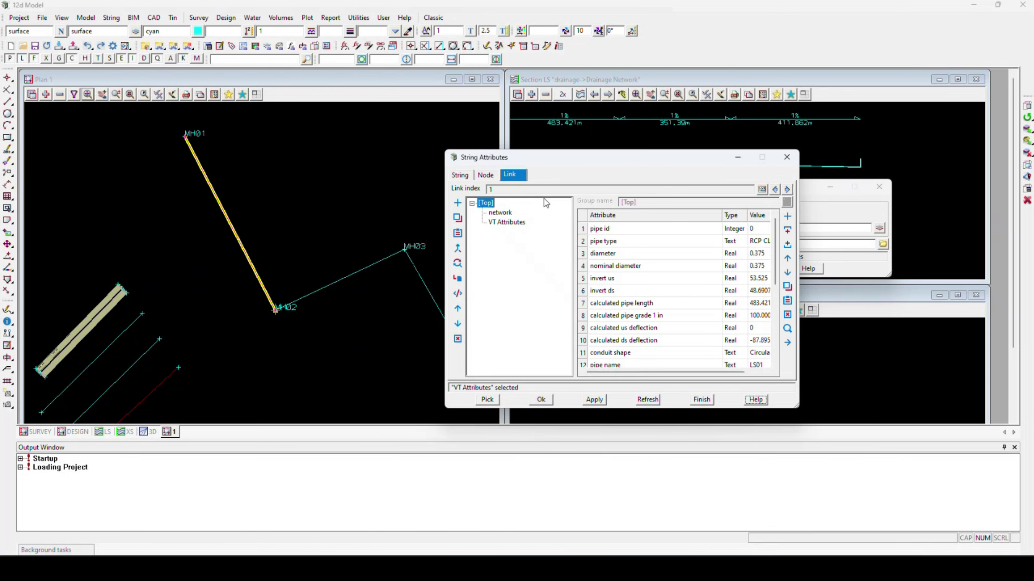
click(509, 223)
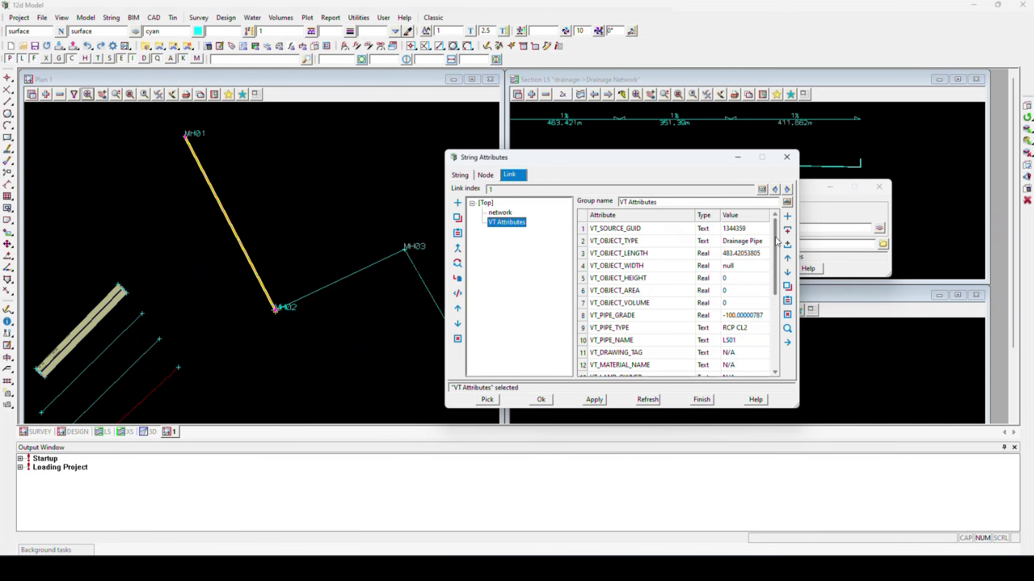